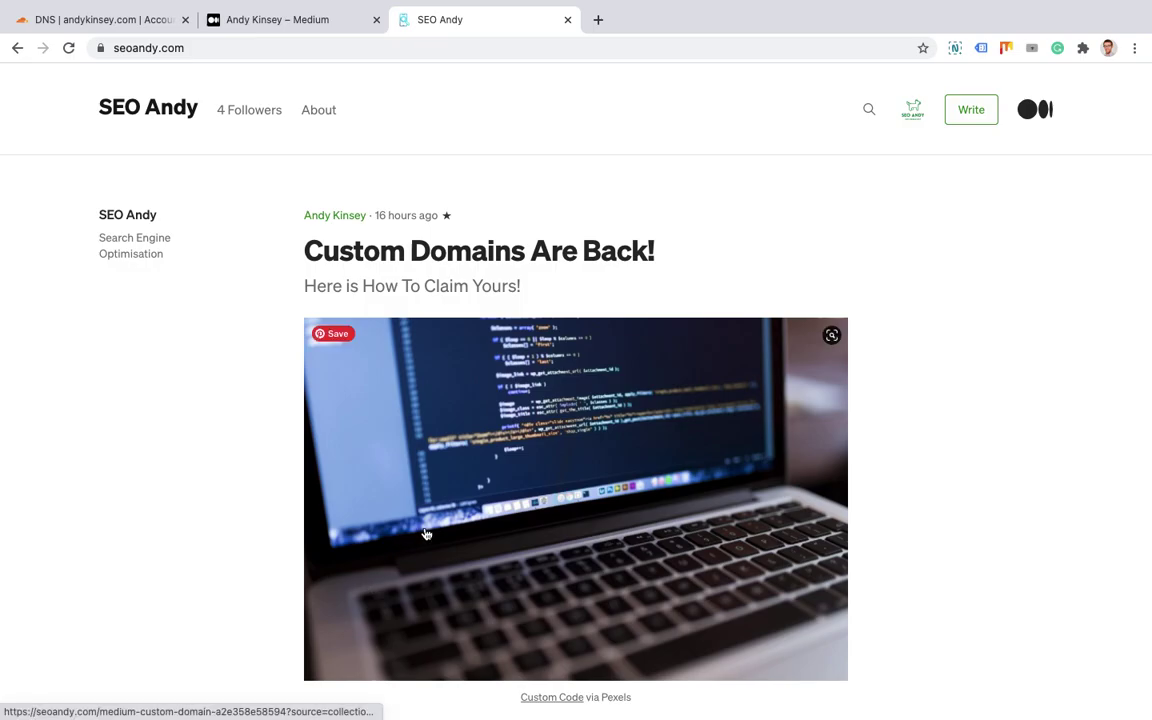
Step: Scroll down the seoandy.com publication home page below 'Custom Domains Are Back!'
{"action": "scroll", "coordinate": [425, 533], "scroll_direction": "down", "scroll_amount": 15}
{"action": "scroll", "coordinate": [425, 533], "scroll_direction": "down", "scroll_amount": 15}
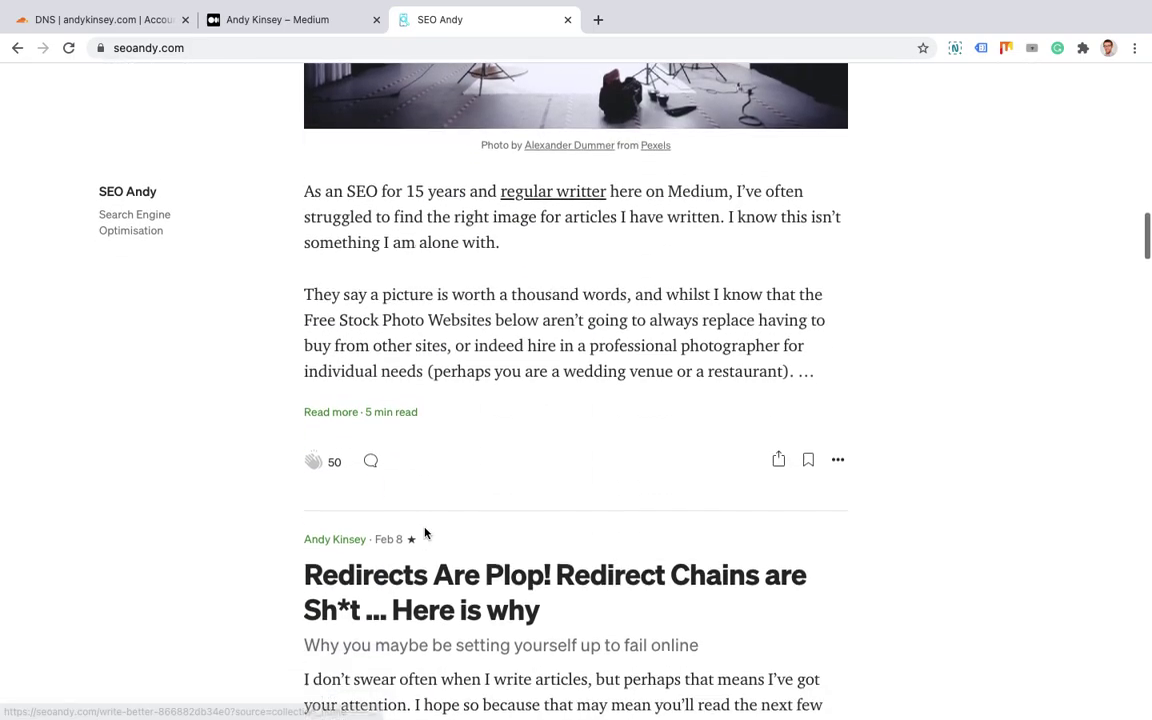
{"action": "scroll", "coordinate": [425, 530], "scroll_direction": "down", "scroll_amount": 15}
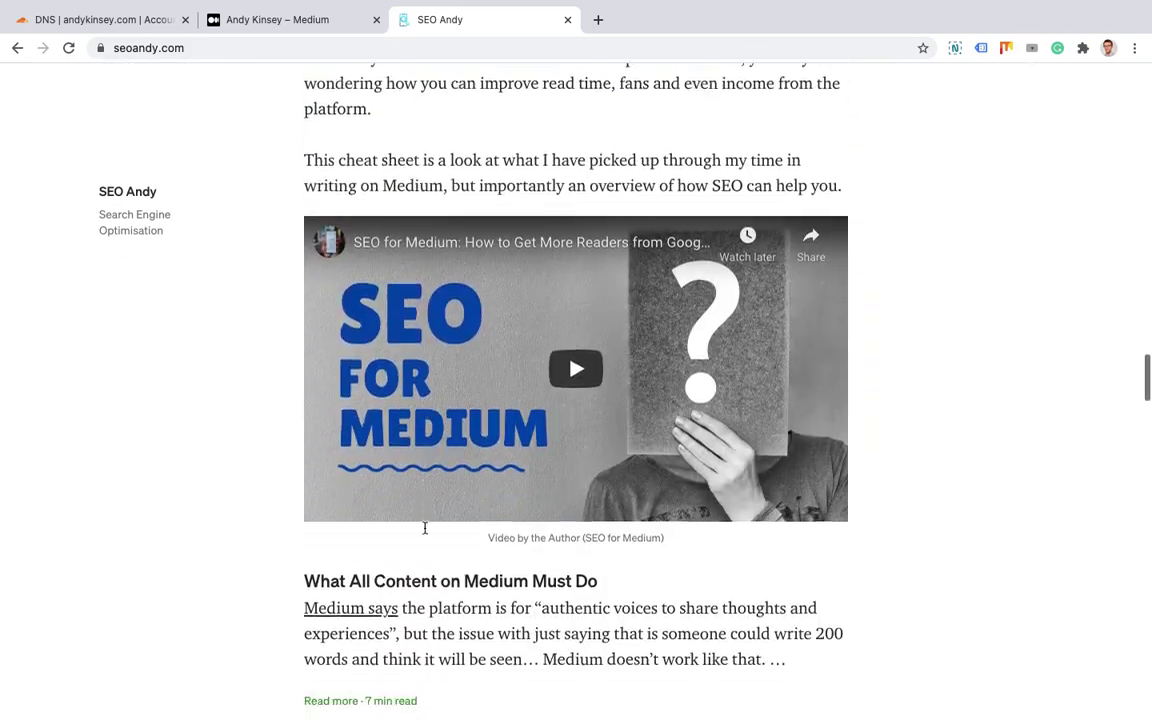
{"action": "scroll", "coordinate": [426, 535], "scroll_direction": "down", "scroll_amount": 10}
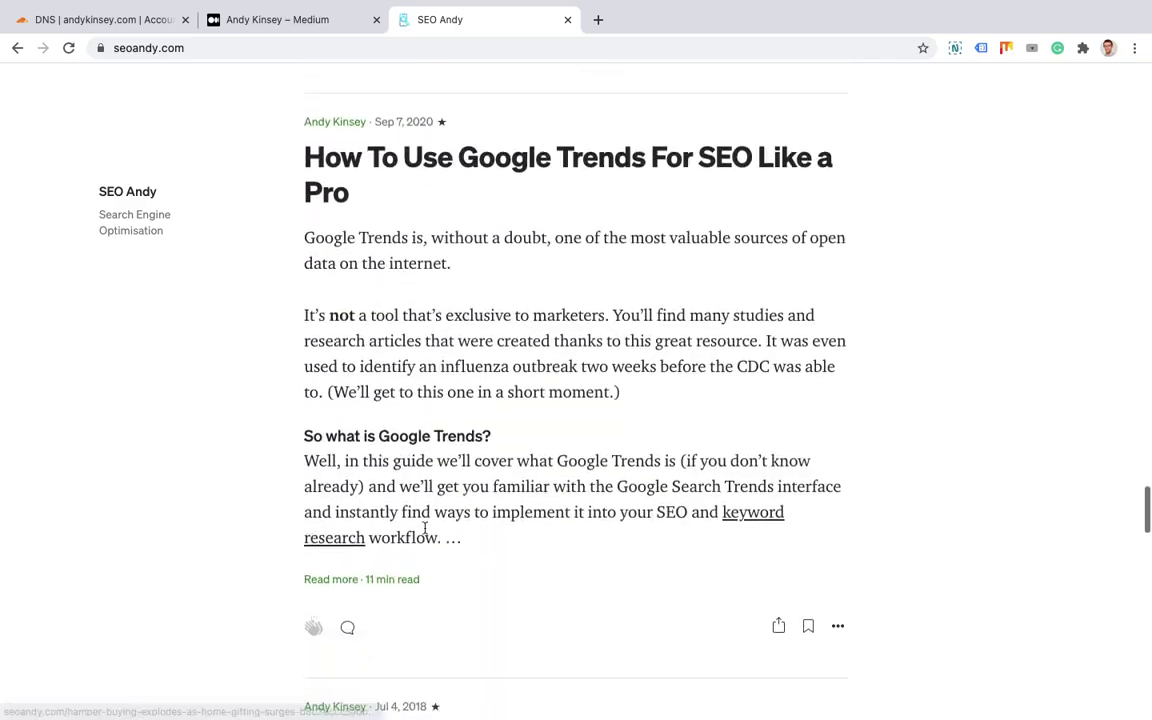
{"action": "scroll", "coordinate": [426, 535], "scroll_direction": "up", "scroll_amount": 10}
{"action": "scroll", "coordinate": [426, 535], "scroll_direction": "up", "scroll_amount": 20}
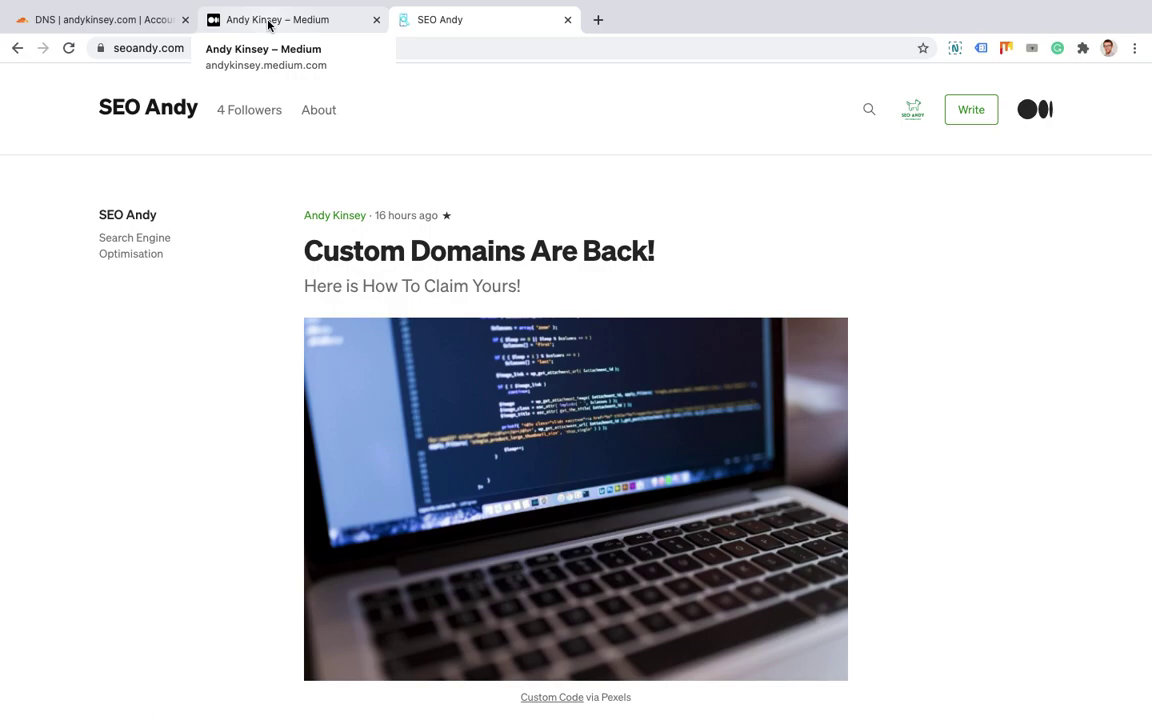
Step: Switch to the andykinsey.medium.com profile page and open the account menu
{"action": "left_click", "coordinate": [268, 22]}
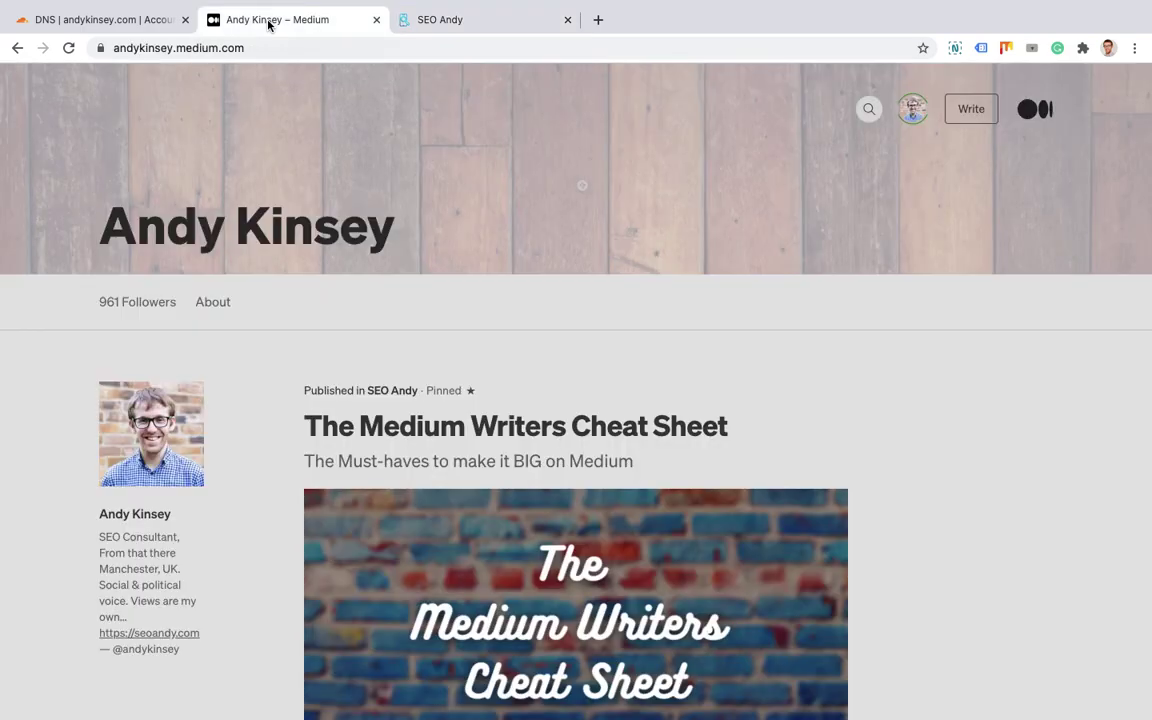
{"action": "left_click", "coordinate": [910, 112]}
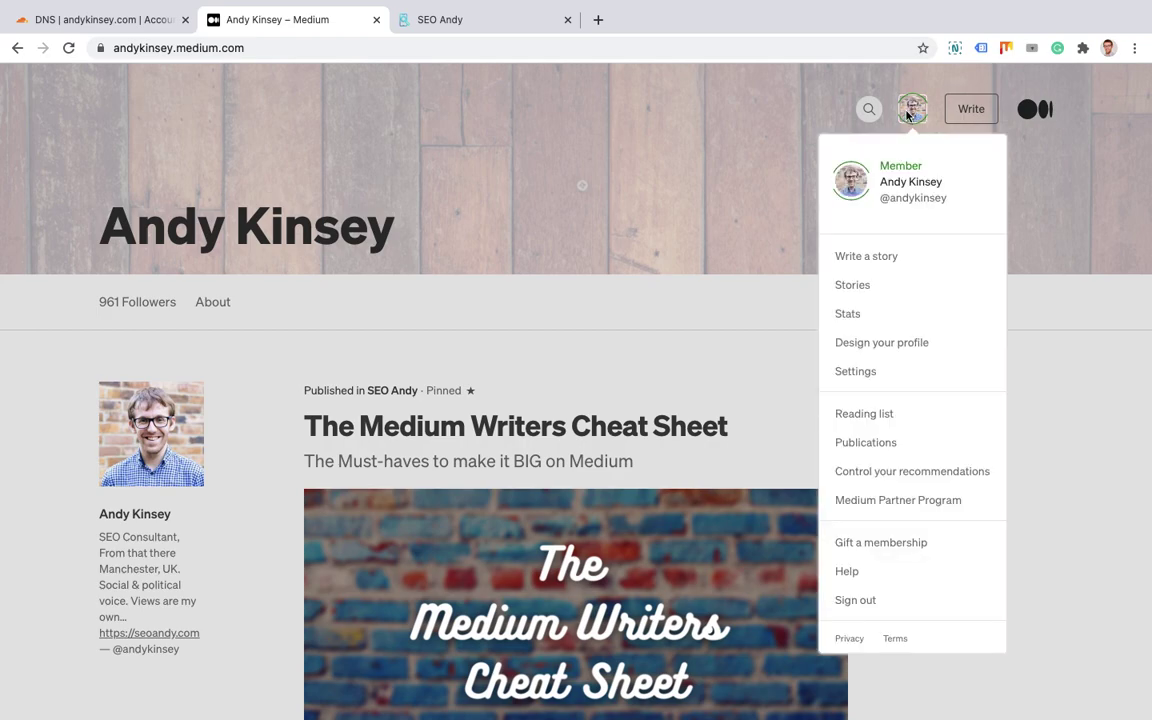
Step: Open account Settings and highlight the Custom domain heading
{"action": "left_click", "coordinate": [871, 378]}
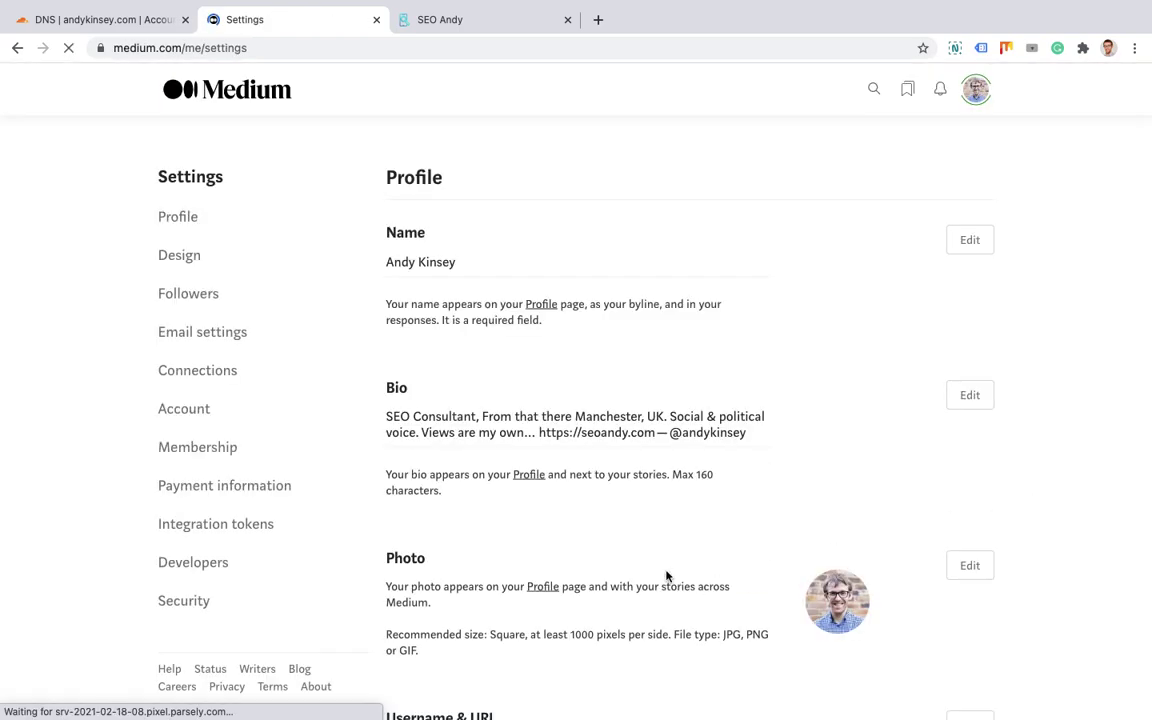
{"action": "scroll", "coordinate": [666, 576], "scroll_direction": "down", "scroll_amount": 4}
{"action": "scroll", "coordinate": [666, 570], "scroll_direction": "down", "scroll_amount": 3}
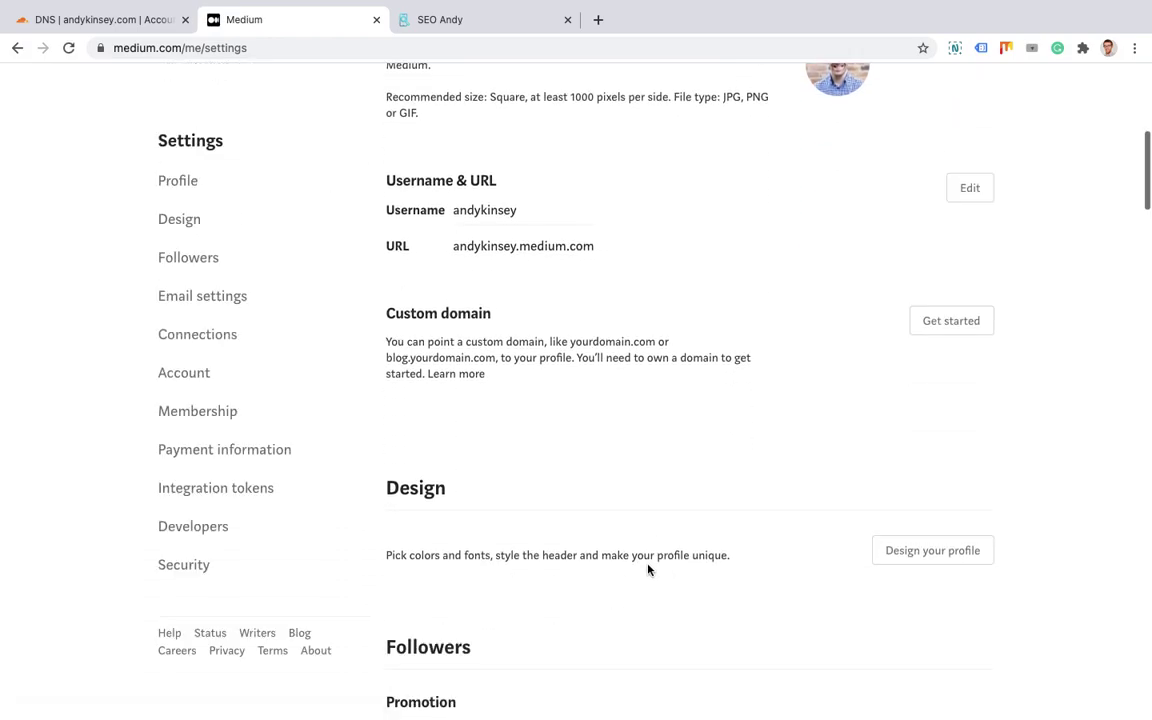
{"action": "scroll", "coordinate": [597, 399], "scroll_direction": "up", "scroll_amount": 1}
{"action": "scroll", "coordinate": [597, 393], "scroll_direction": "down", "scroll_amount": 1}
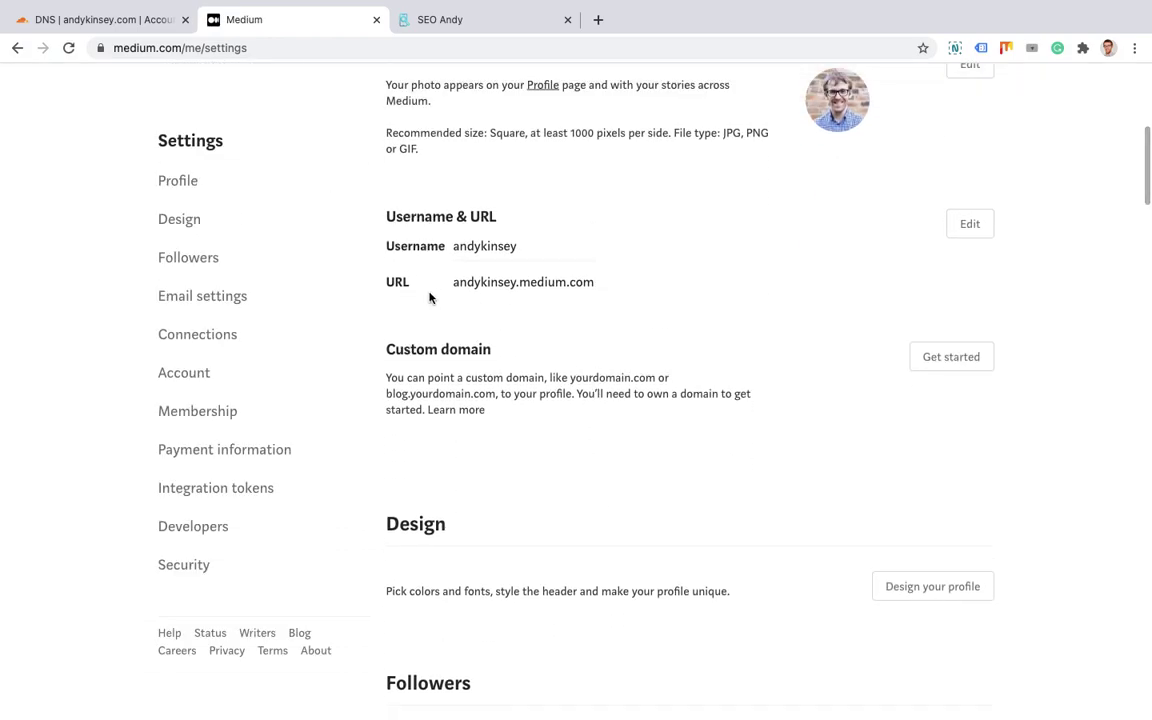
{"action": "left_click_drag", "start_coordinate": [386, 349], "coordinate": [497, 363]}
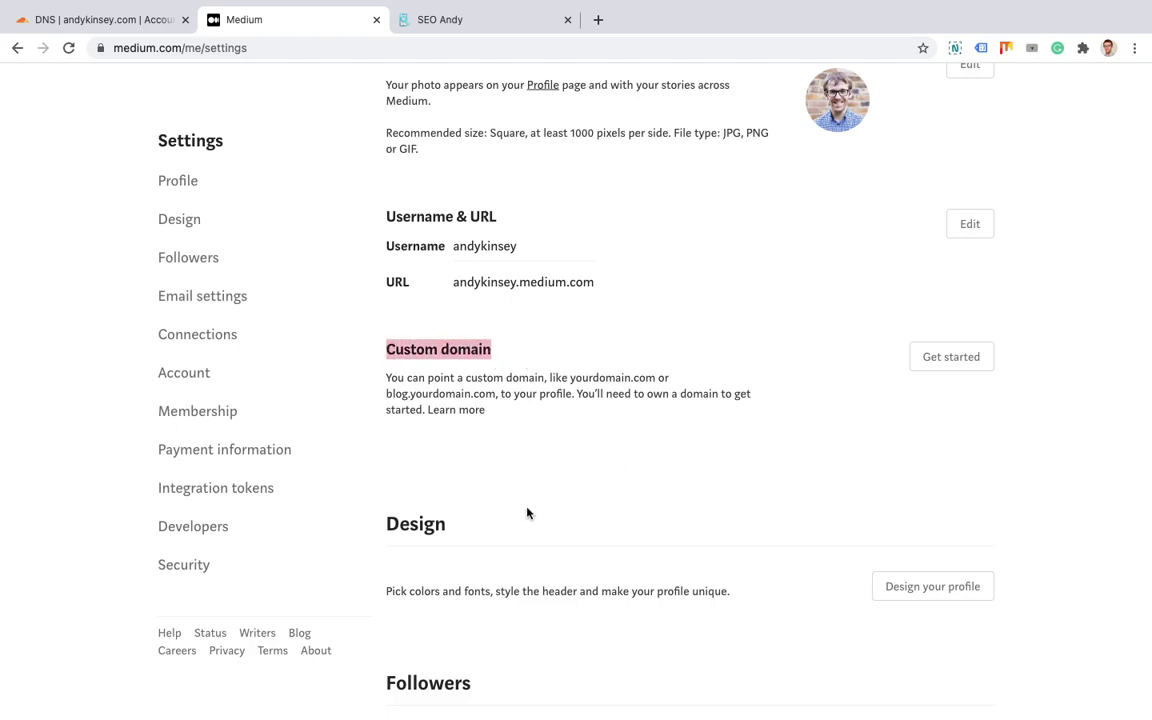
Step: Enter andykinsey.com as the custom domain and copy the A record 162.159.153.4 for Cloudflare
{"action": "left_click", "coordinate": [970, 369]}
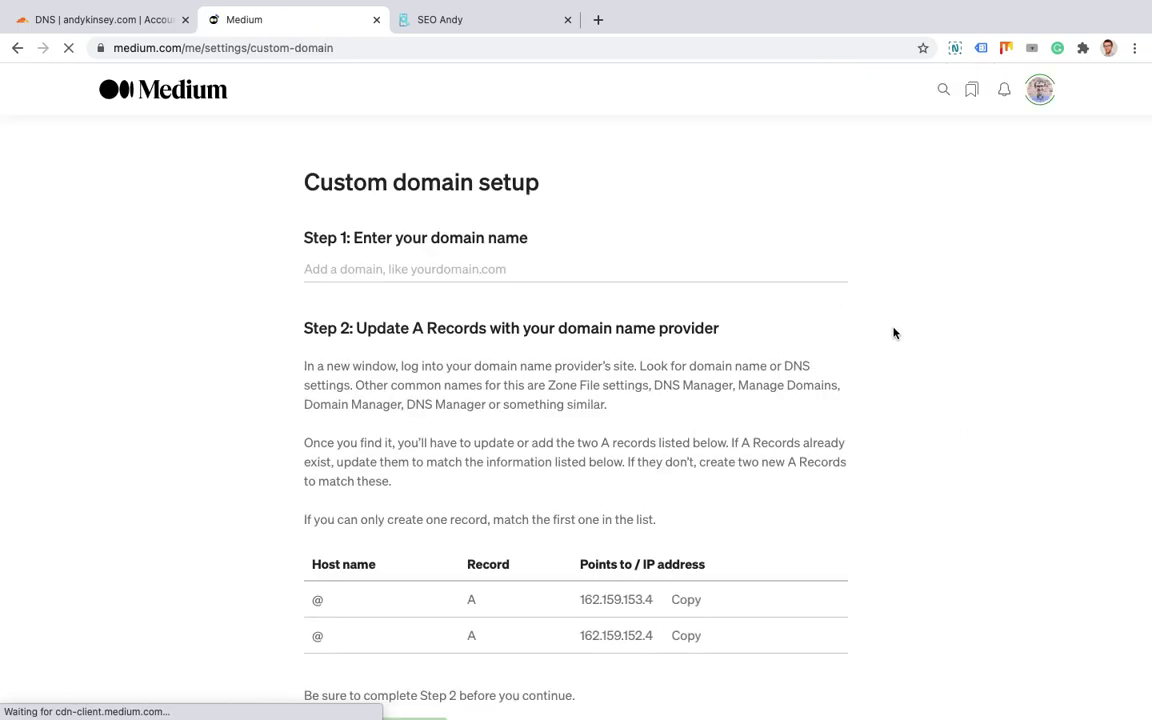
{"action": "scroll", "coordinate": [612, 432], "scroll_direction": "down", "scroll_amount": 1}
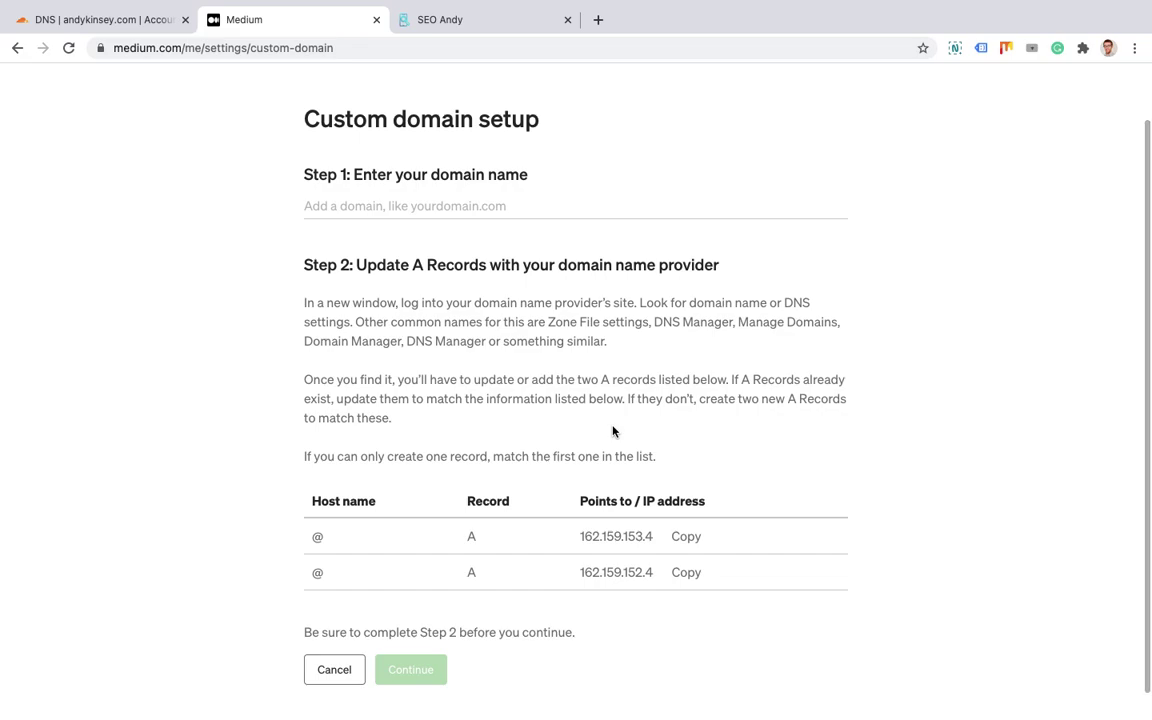
{"action": "left_click", "coordinate": [429, 212]}
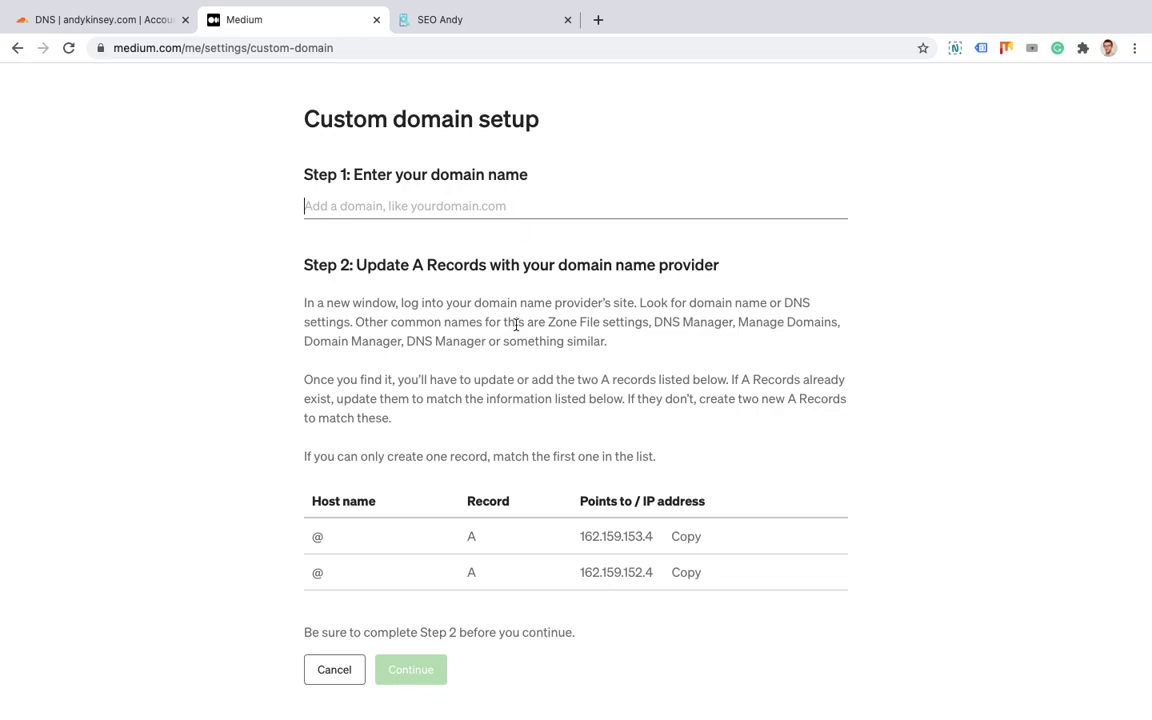
{"action": "type", "text": "andykinse"}
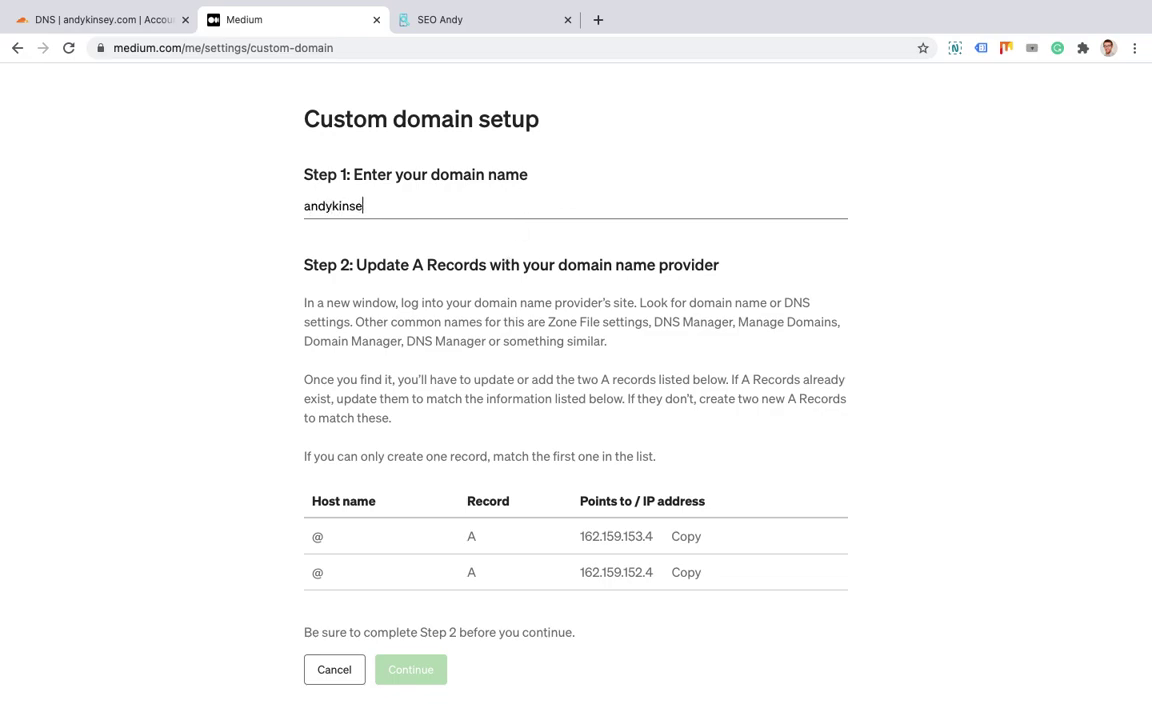
{"action": "type", "text": "y.com"}
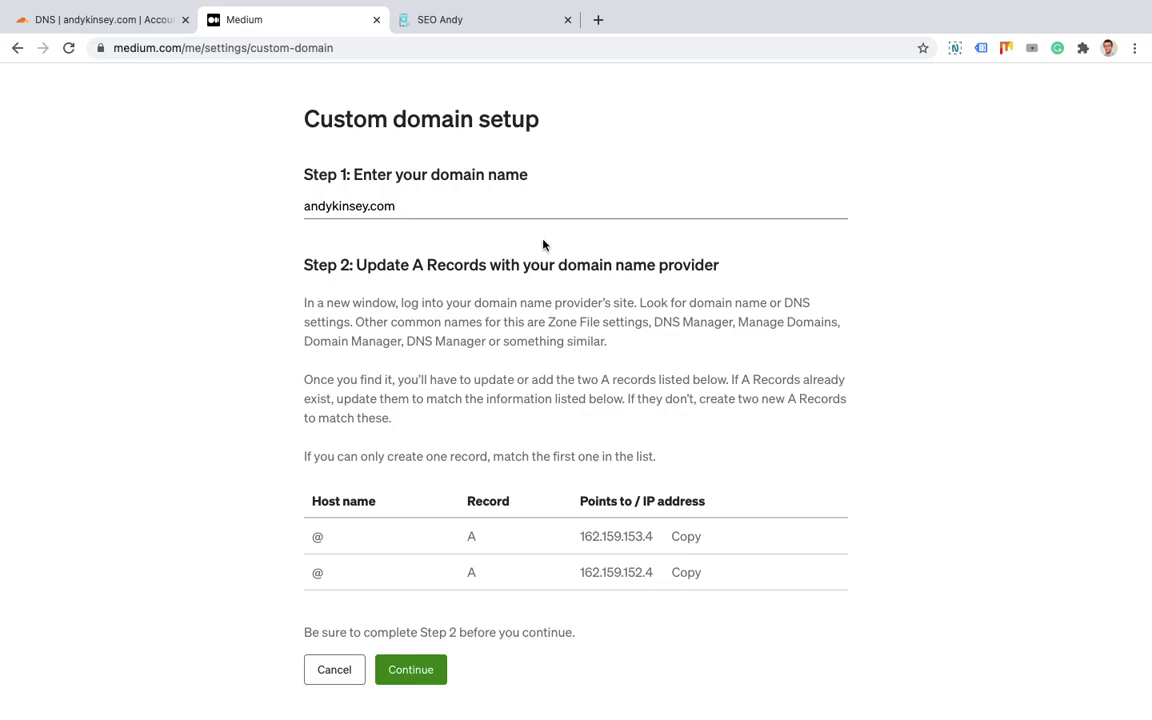
{"action": "left_click", "coordinate": [527, 355]}
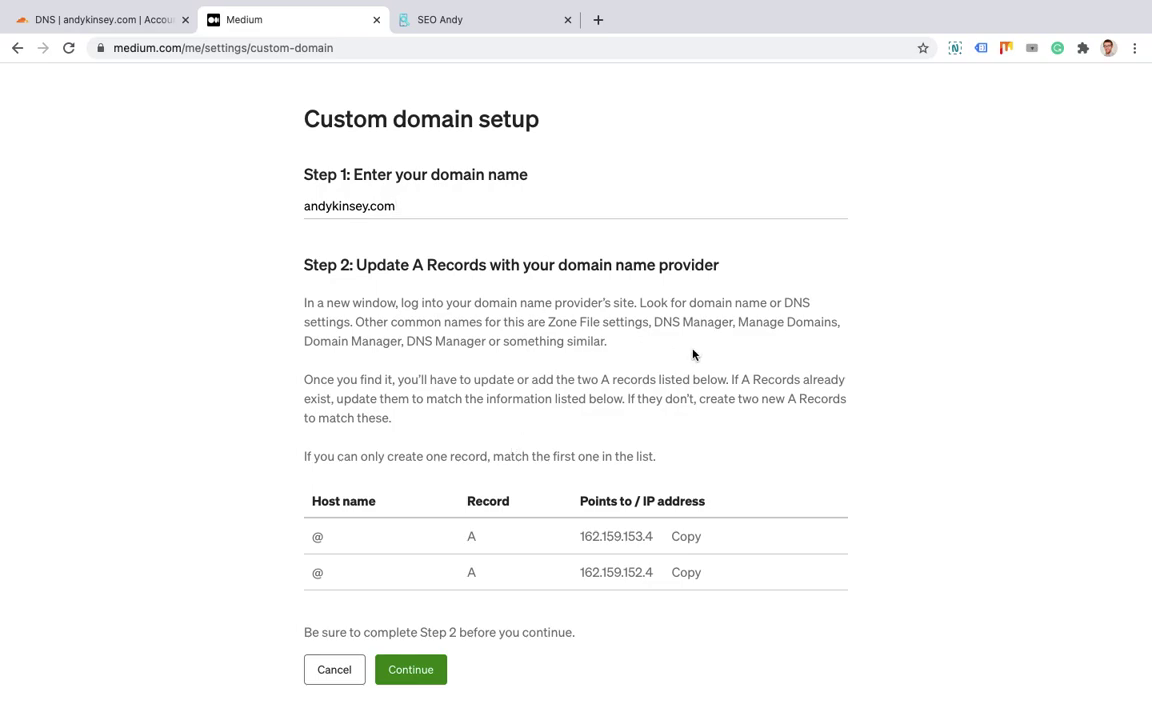
{"action": "left_click", "coordinate": [697, 538]}
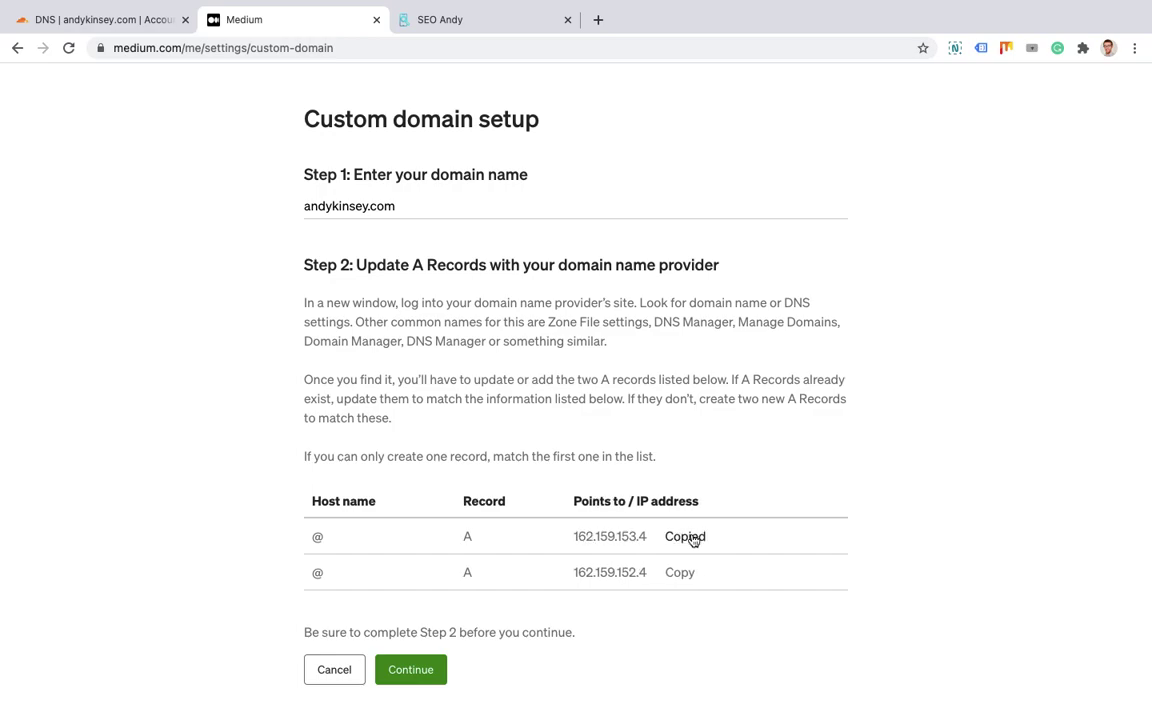
{"action": "left_click", "coordinate": [119, 20]}
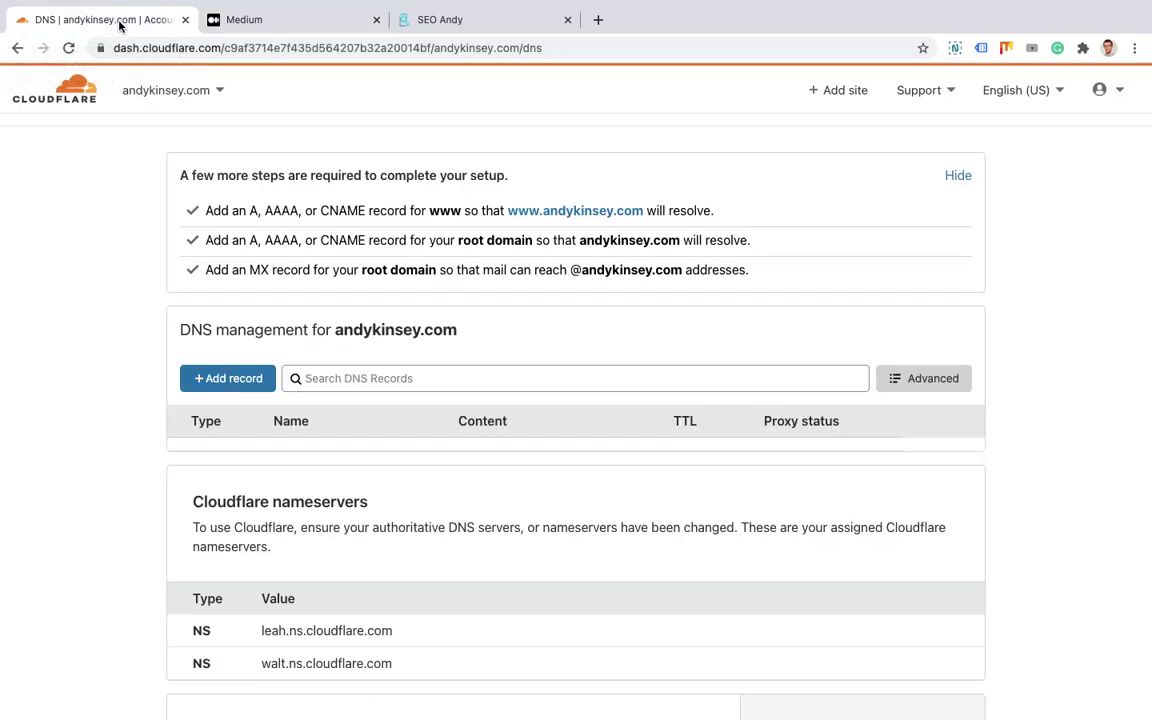
Step: Add a DNS-only A record named @ pointing to 162.159.153.4
{"action": "left_click", "coordinate": [200, 386]}
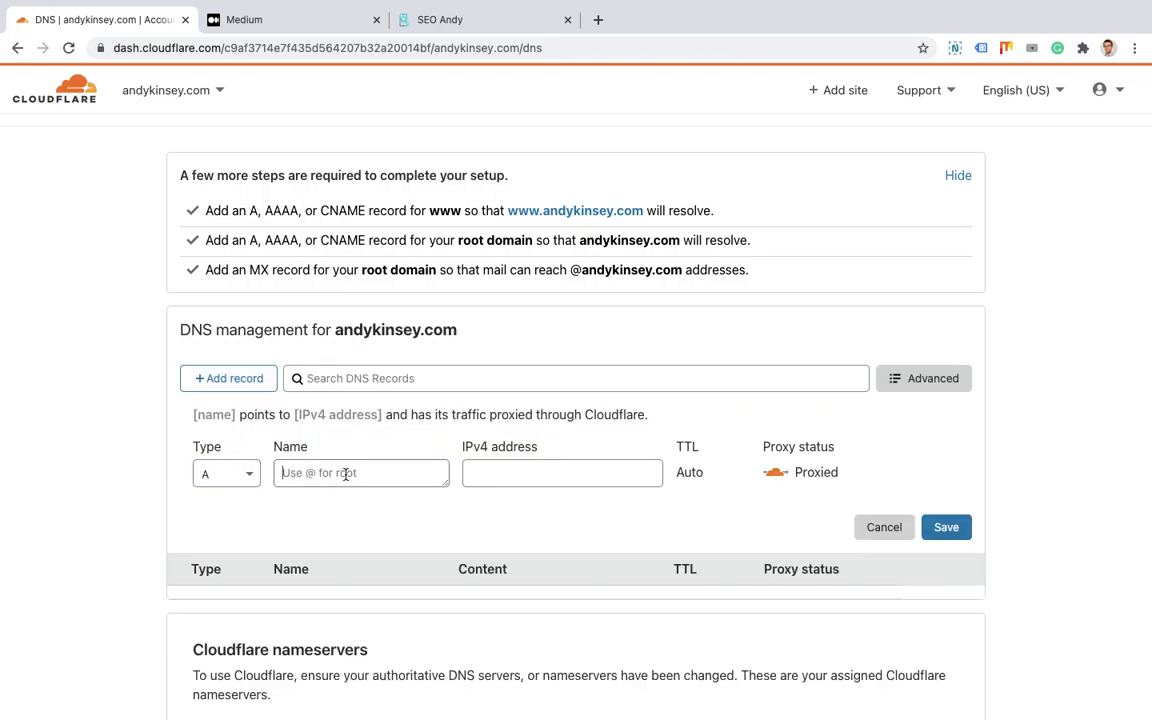
{"action": "left_click", "coordinate": [509, 476]}
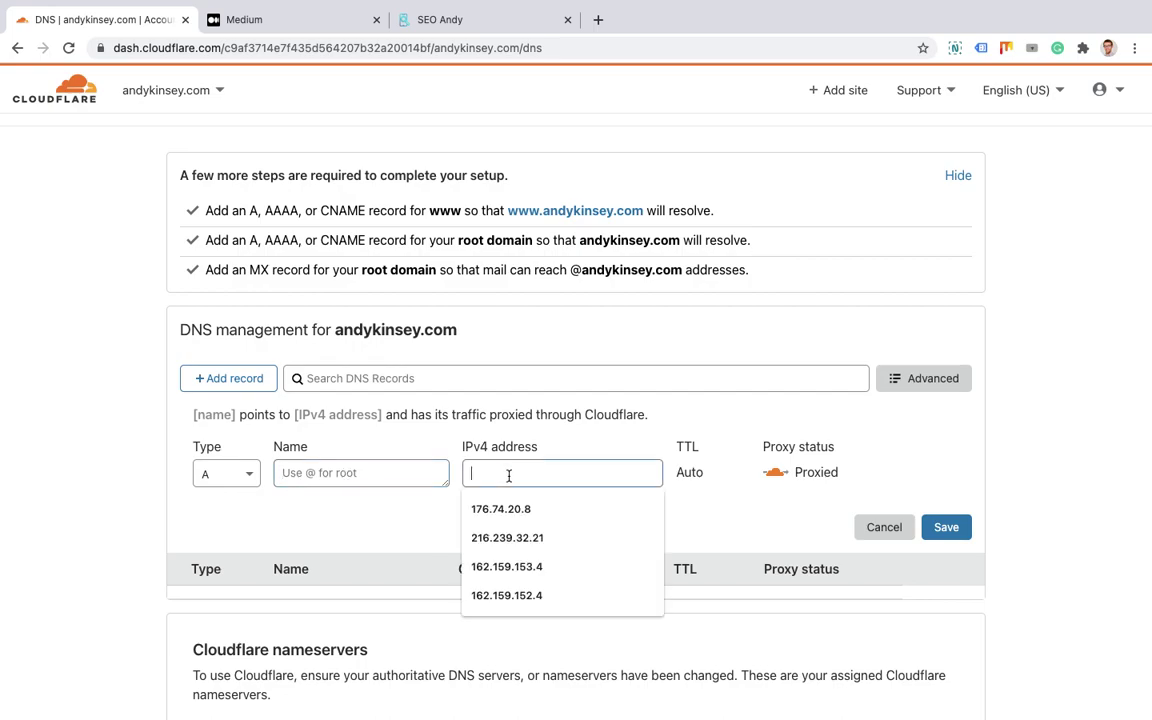
{"action": "left_click", "coordinate": [507, 566]}
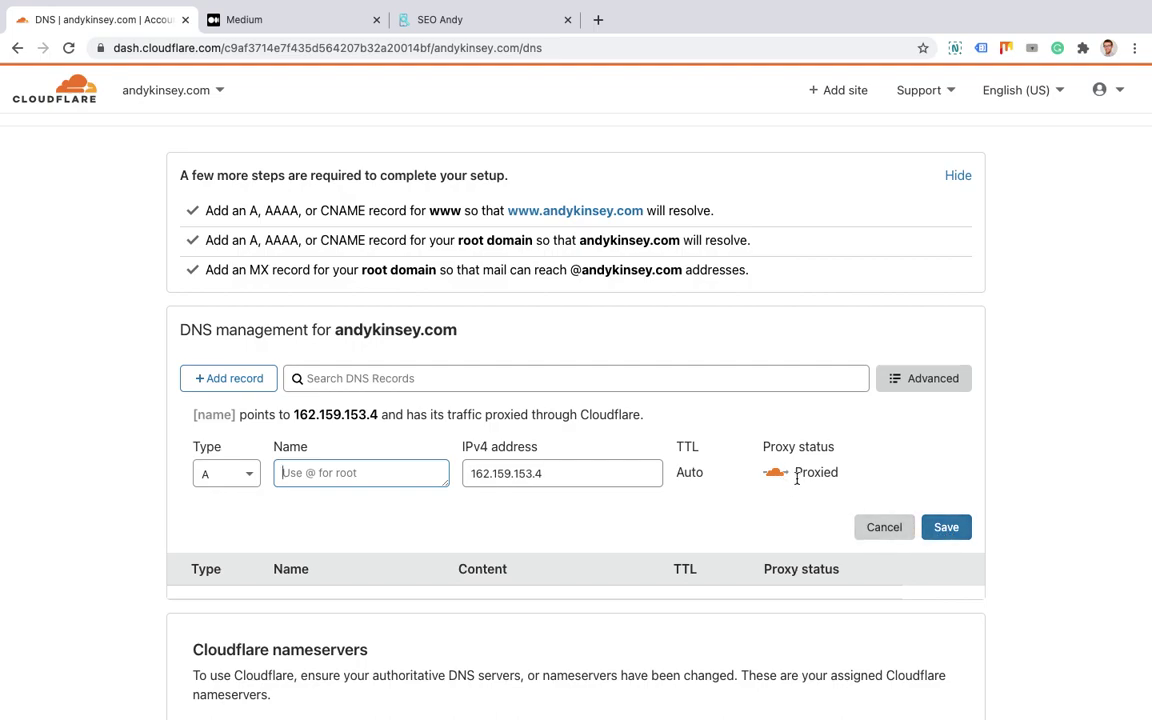
{"action": "left_click", "coordinate": [776, 476]}
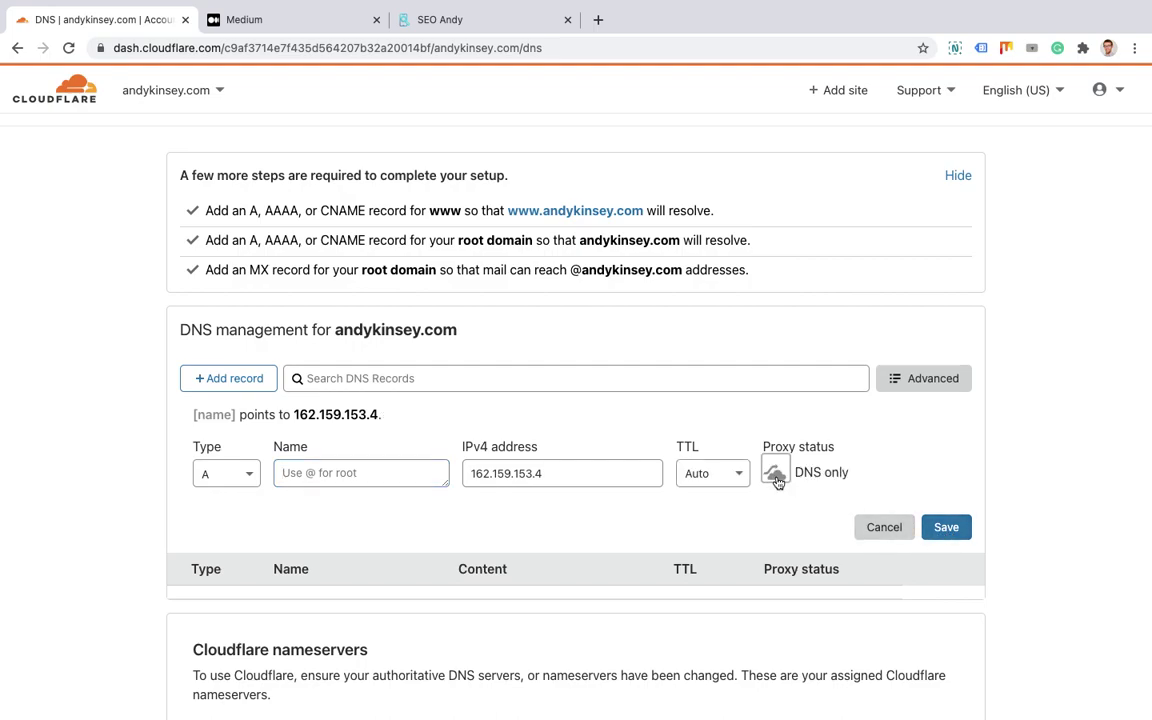
{"action": "left_click", "coordinate": [946, 527]}
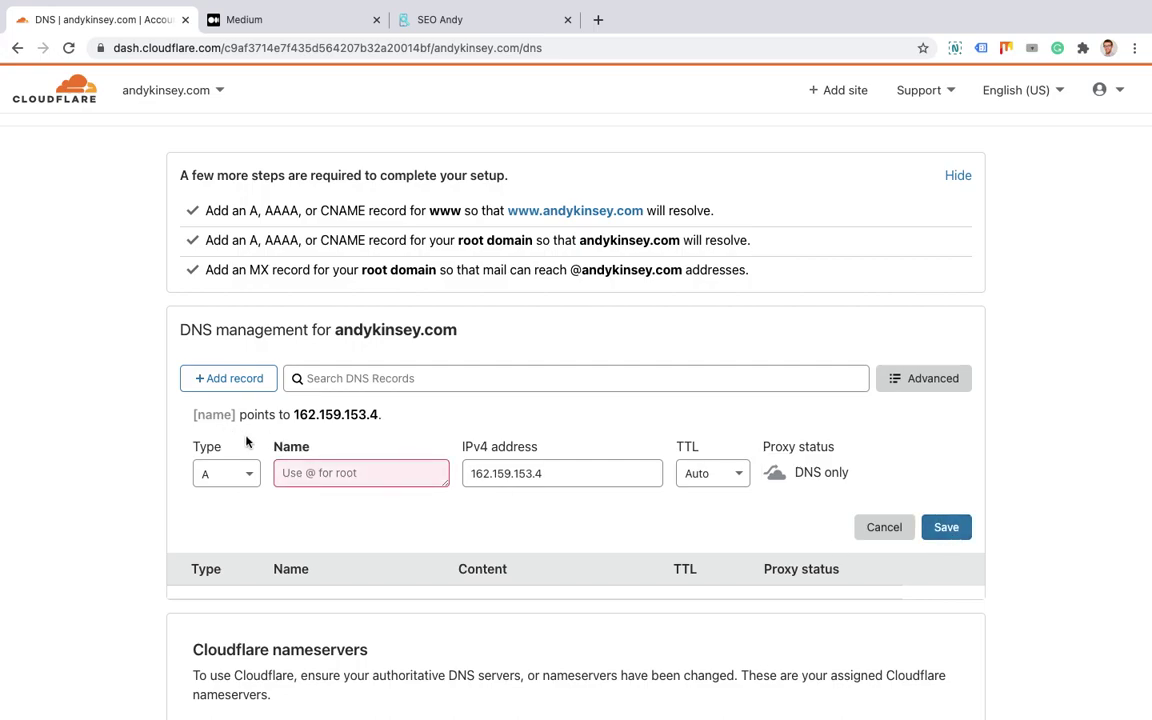
{"action": "left_click", "coordinate": [289, 473]}
{"action": "type", "text": "@"}
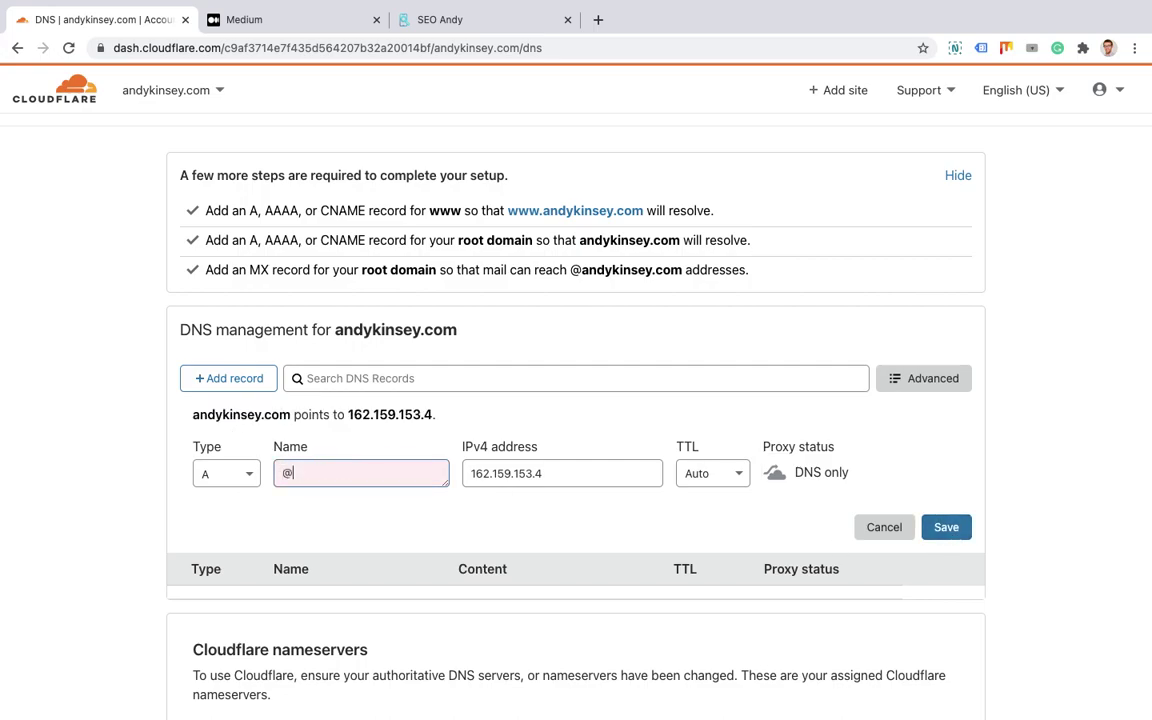
{"action": "left_click", "coordinate": [954, 533]}
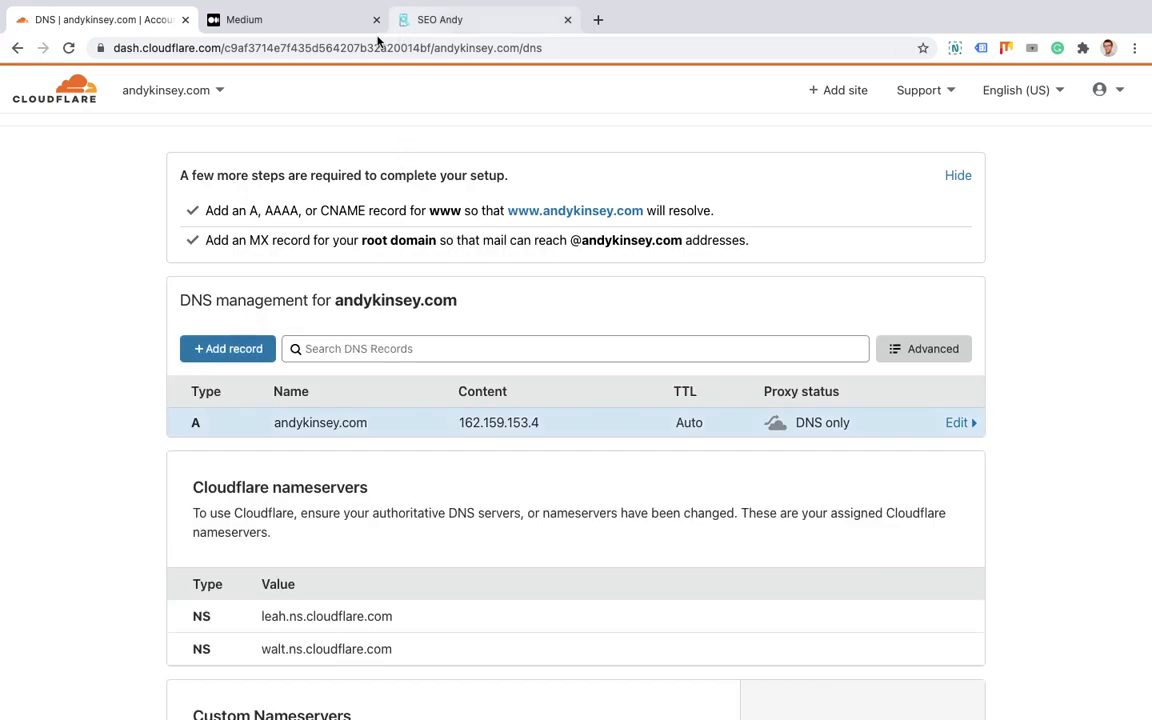
Step: Copy the second Medium A record address, 162.159.152.4
{"action": "left_click", "coordinate": [295, 37]}
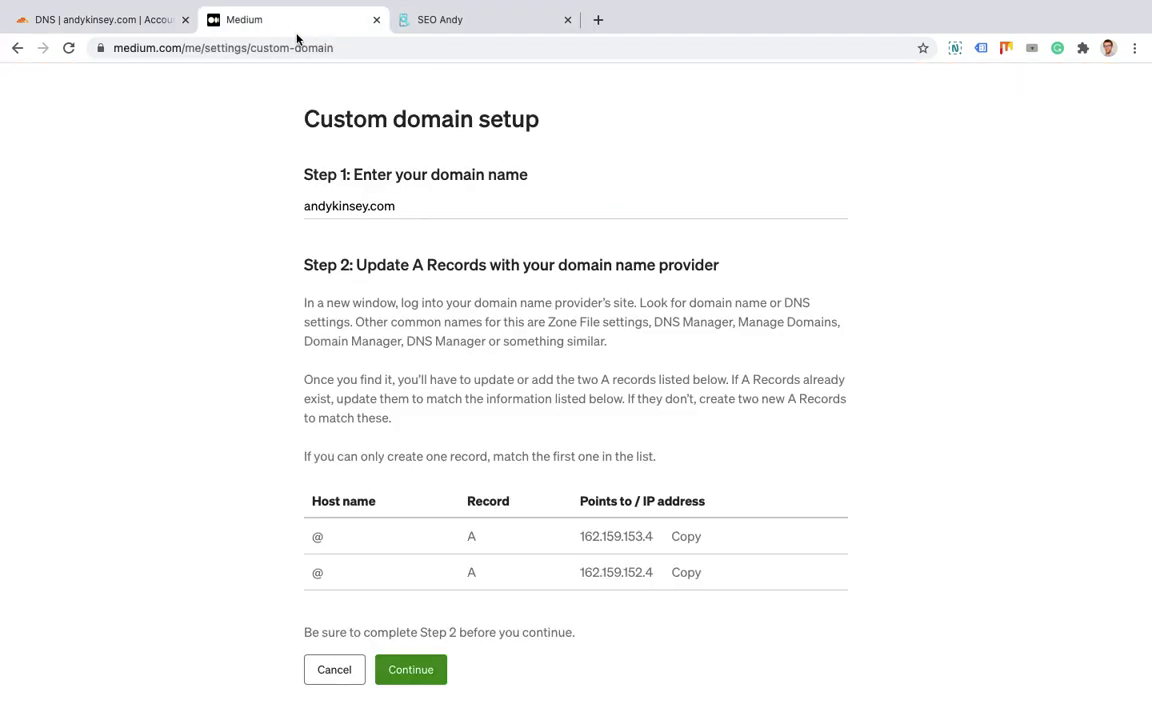
{"action": "left_click", "coordinate": [688, 574]}
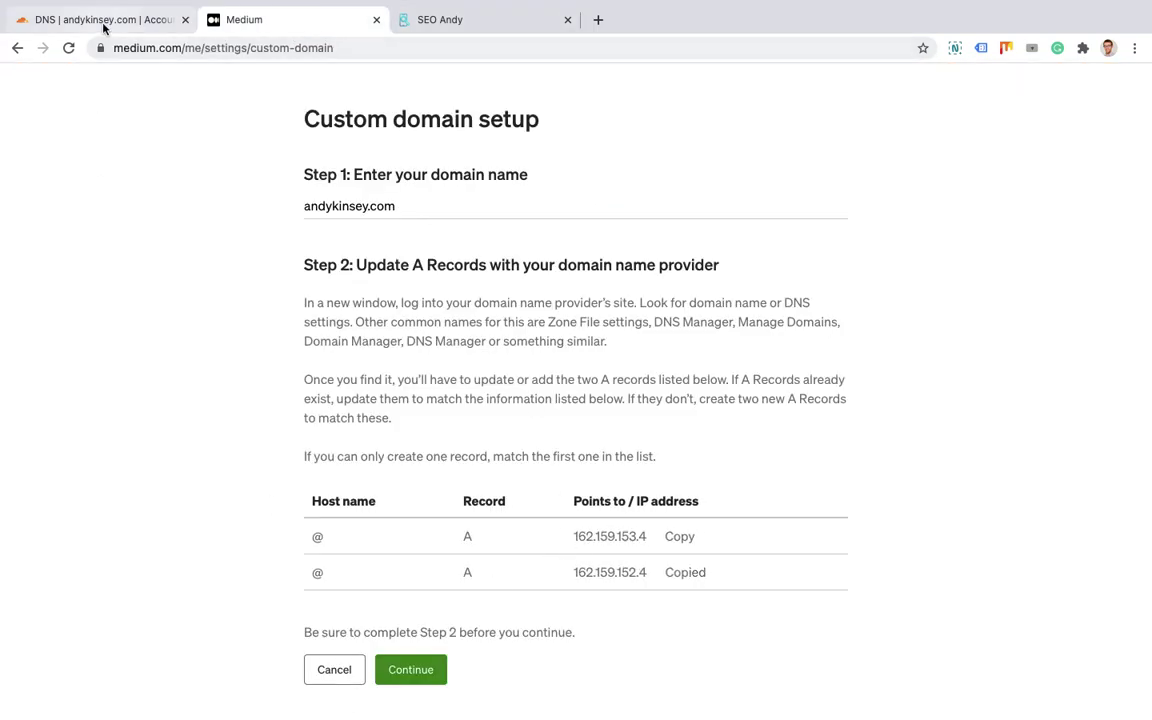
{"action": "left_click", "coordinate": [103, 22]}
Step: Add a DNS-only A record named @ pointing to 162.159.152.4
{"action": "left_click", "coordinate": [216, 350]}
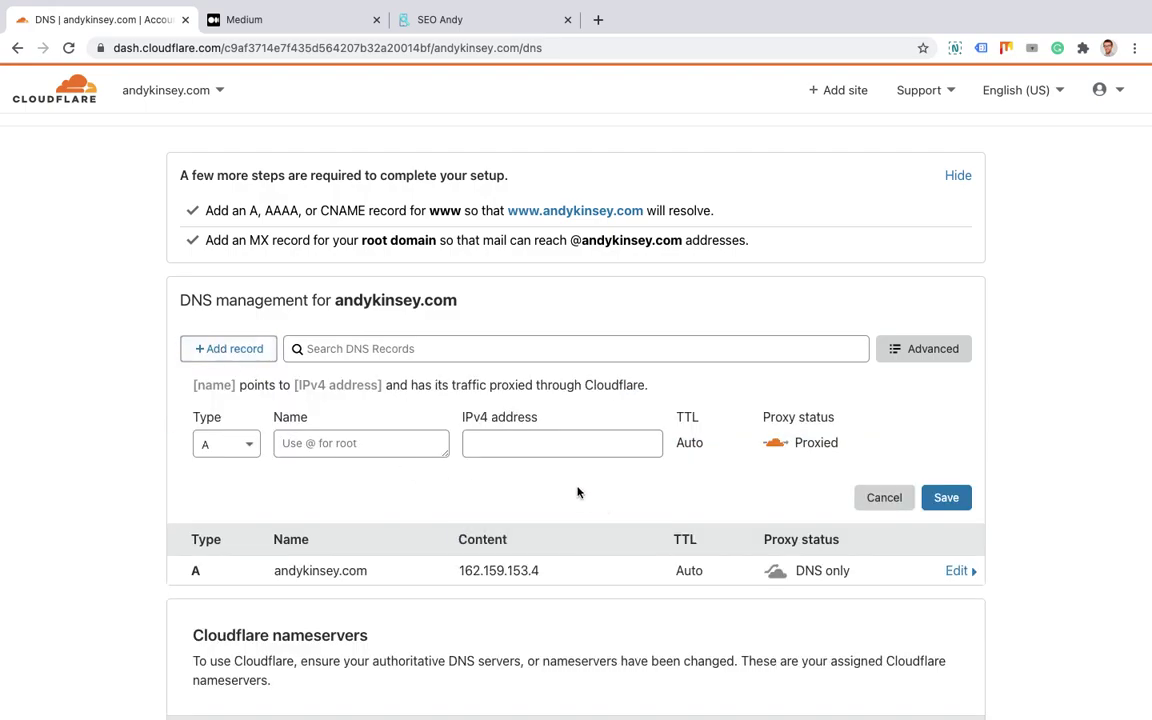
{"action": "left_click", "coordinate": [532, 443]}
{"action": "key", "text": "super+v"}
{"action": "left_click", "coordinate": [390, 450]}
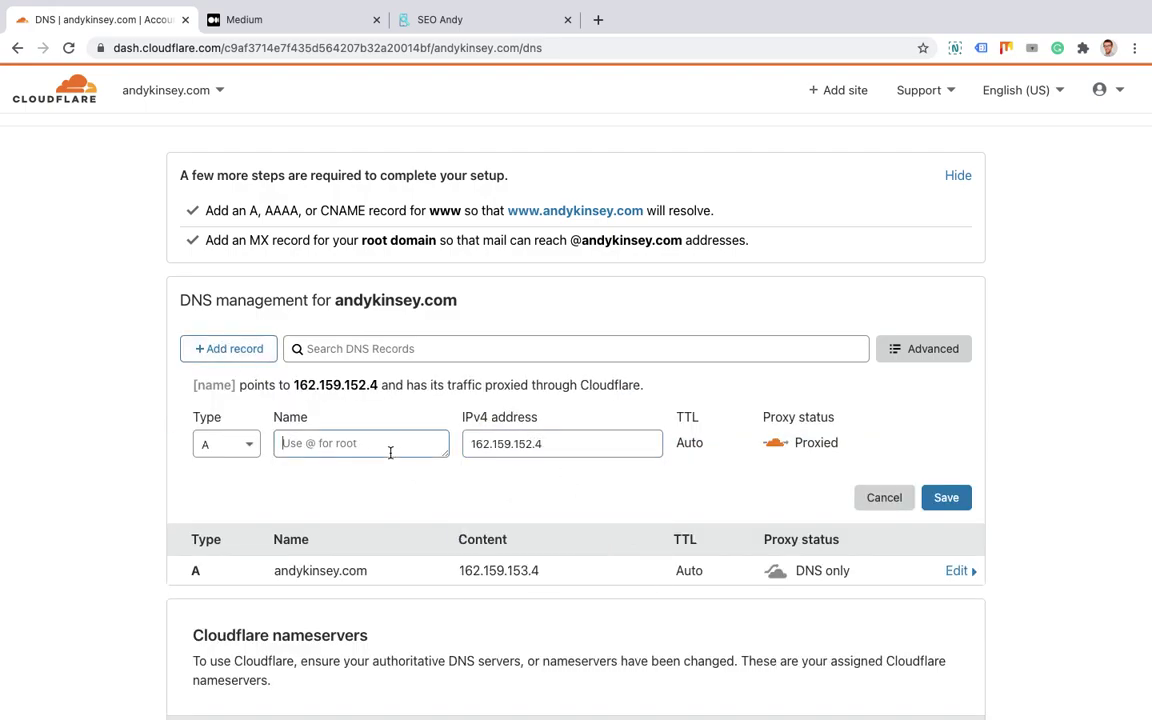
{"action": "type", "text": "@"}
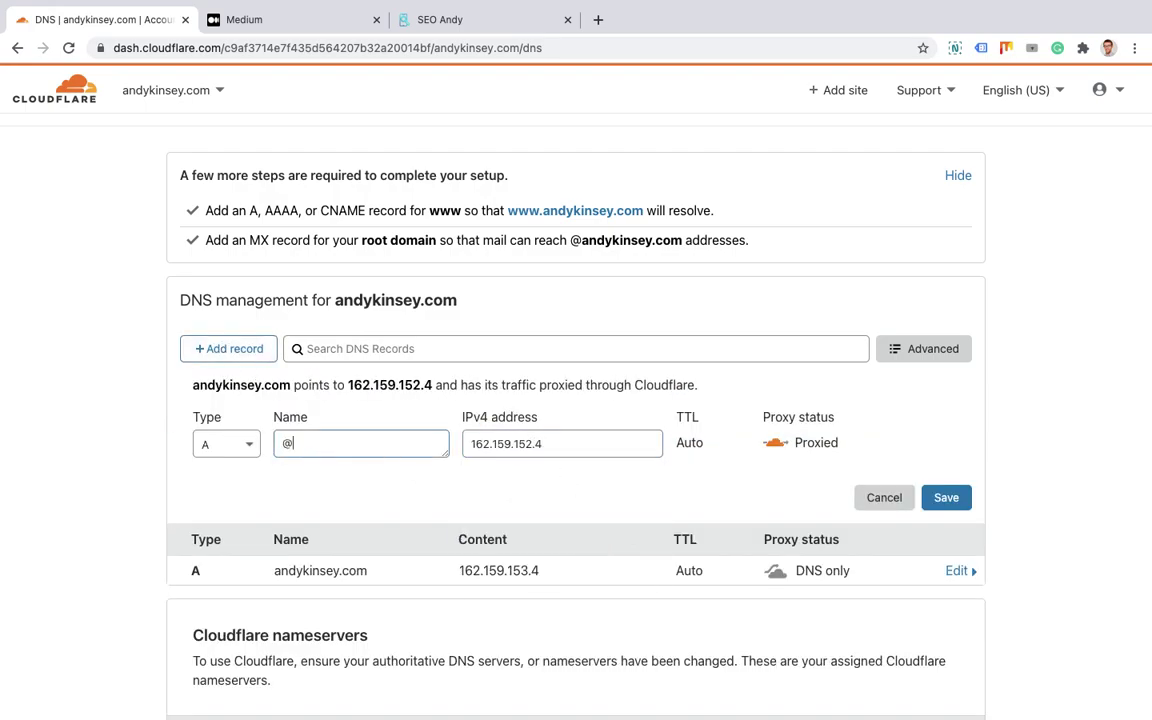
{"action": "left_click", "coordinate": [776, 443]}
{"action": "left_click", "coordinate": [950, 497]}
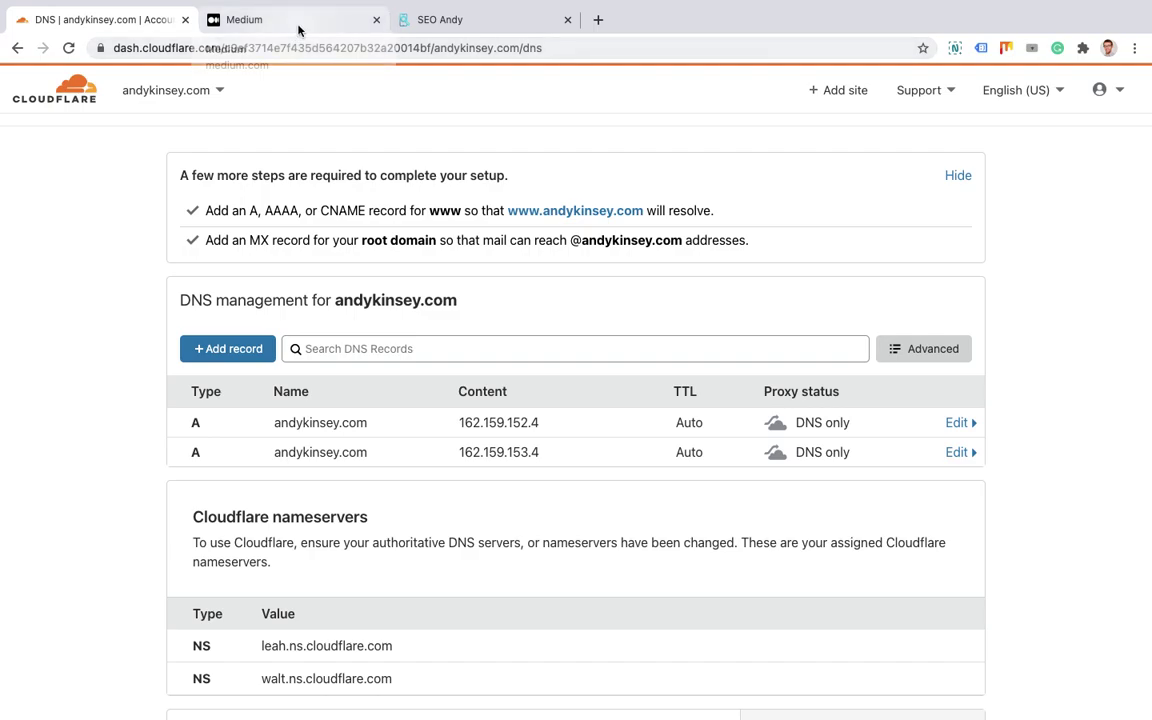
Step: Back in Medium, confirm the A records for andykinsey.com to start domain linking
{"action": "left_click", "coordinate": [298, 30]}
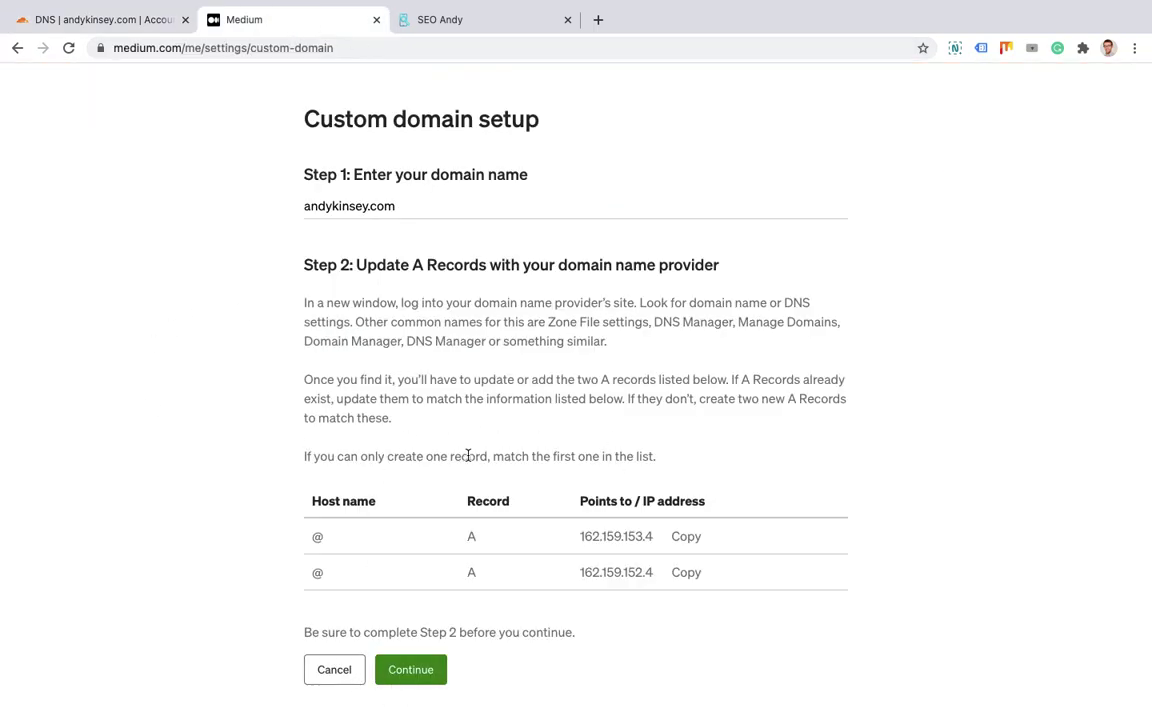
{"action": "left_click", "coordinate": [406, 670]}
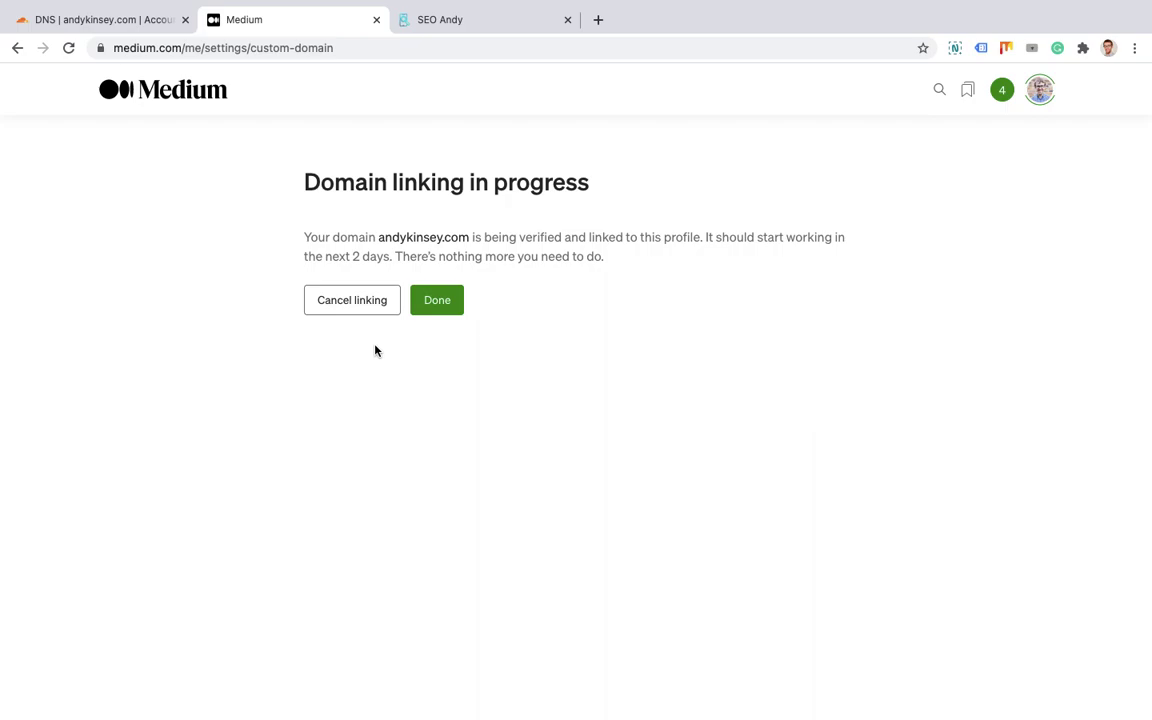
Step: Finish setup and check Settings shows andykinsey.com linking under Custom domain
{"action": "left_click", "coordinate": [437, 302]}
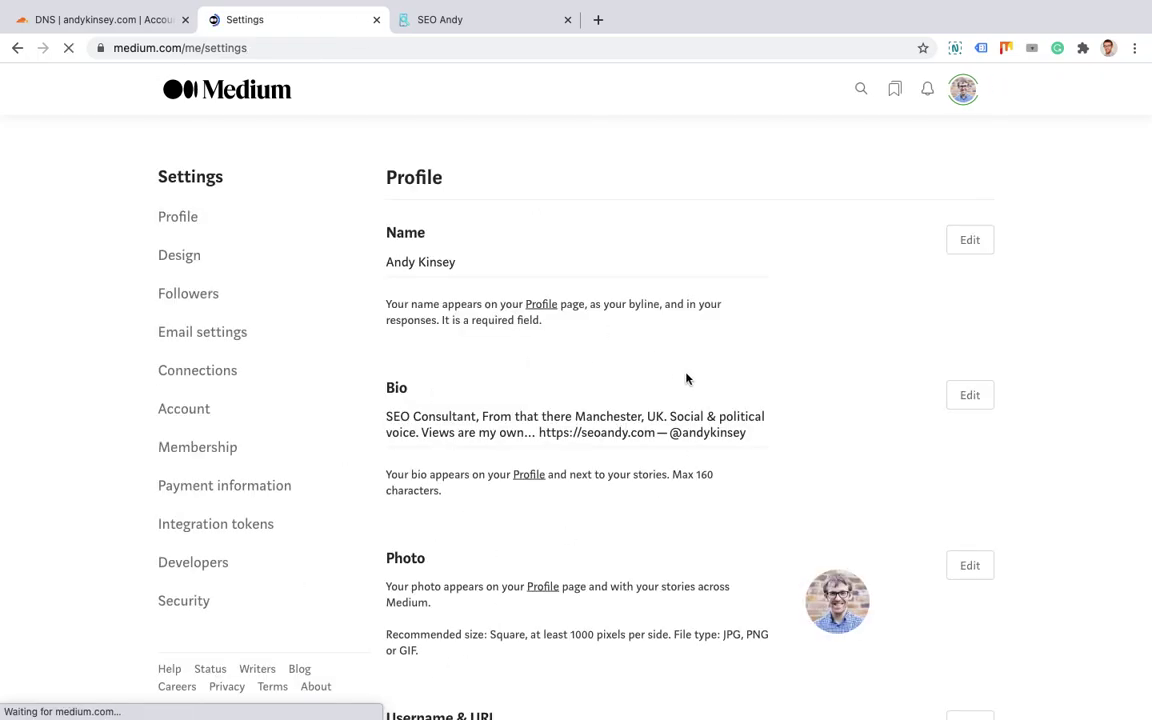
{"action": "scroll", "coordinate": [686, 378], "scroll_direction": "down", "scroll_amount": 2}
{"action": "scroll", "coordinate": [686, 378], "scroll_direction": "down", "scroll_amount": 5}
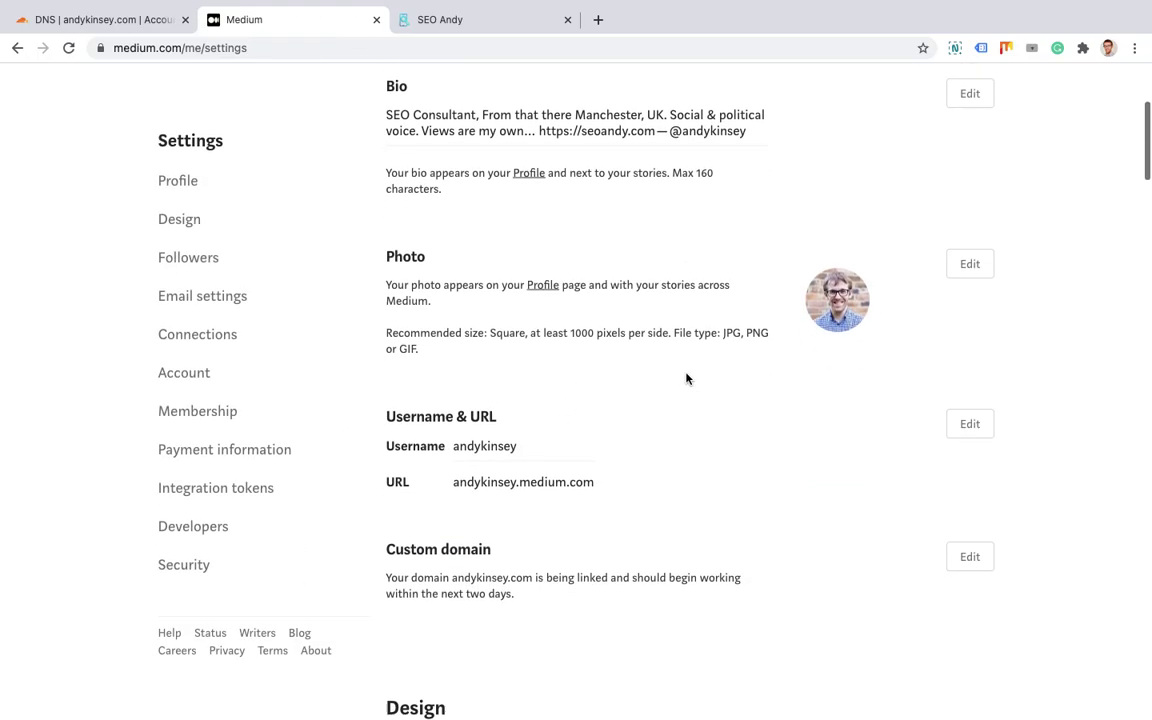
{"action": "scroll", "coordinate": [686, 378], "scroll_direction": "down", "scroll_amount": 3}
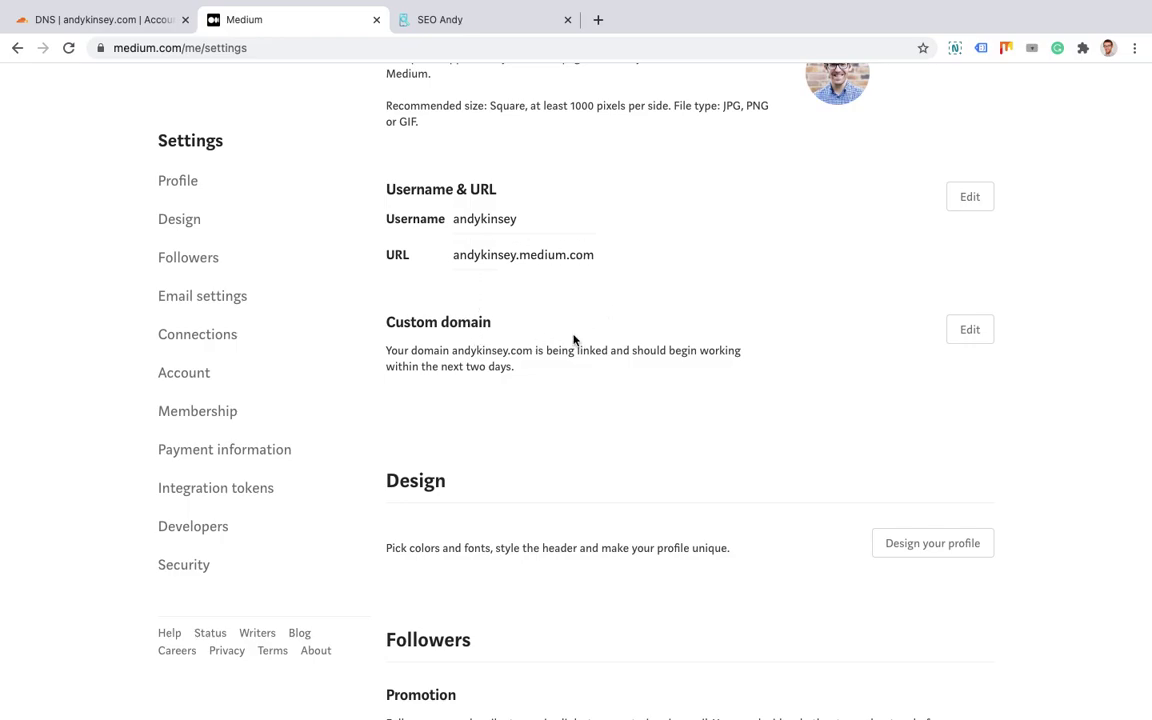
{"action": "scroll", "coordinate": [573, 340], "scroll_direction": "up", "scroll_amount": 4}
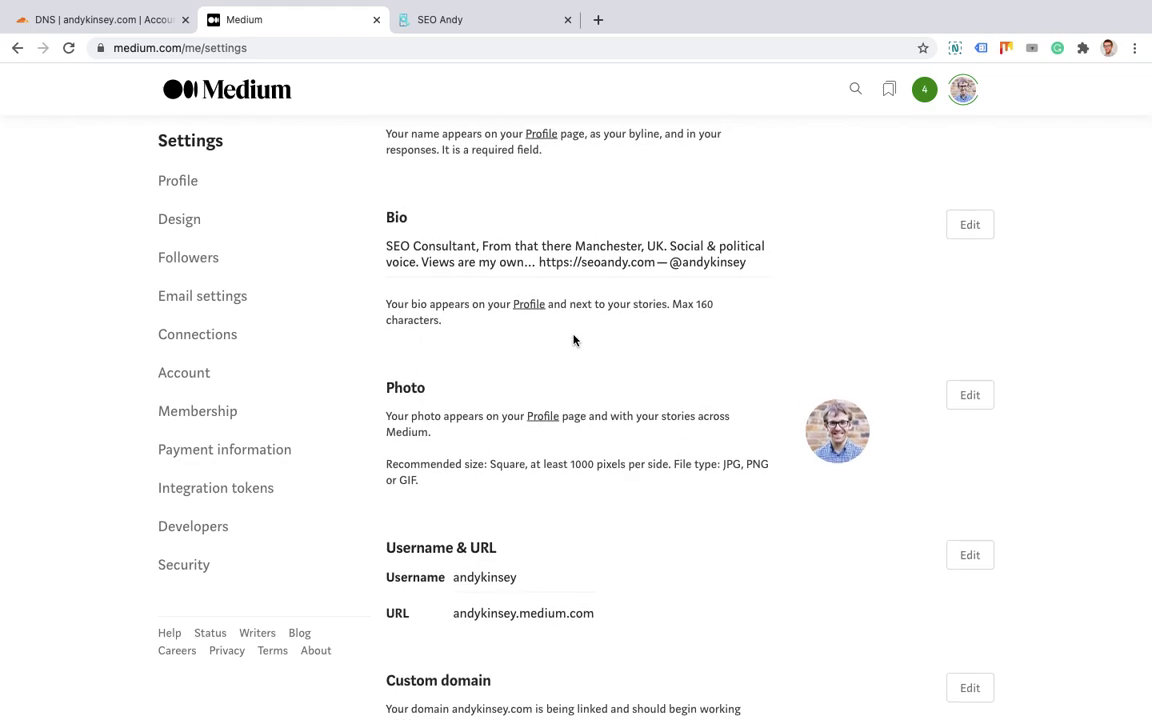
{"action": "scroll", "coordinate": [541, 545], "scroll_direction": "down", "scroll_amount": 1}
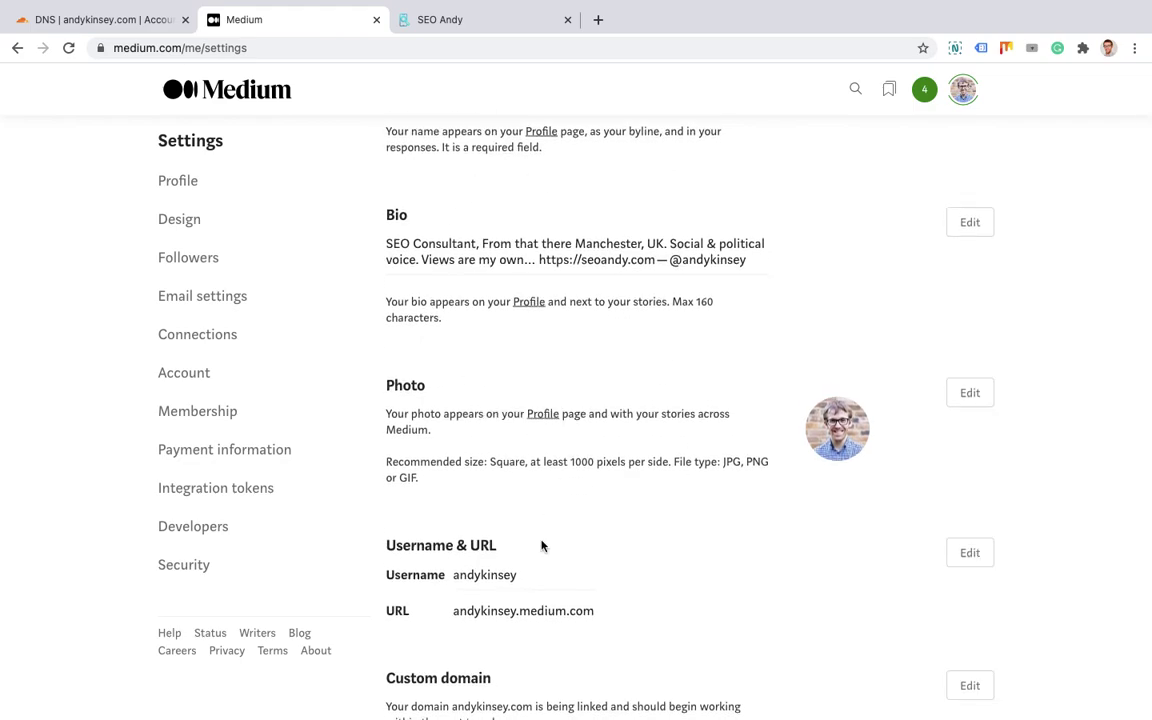
{"action": "scroll", "coordinate": [541, 545], "scroll_direction": "down", "scroll_amount": 3}
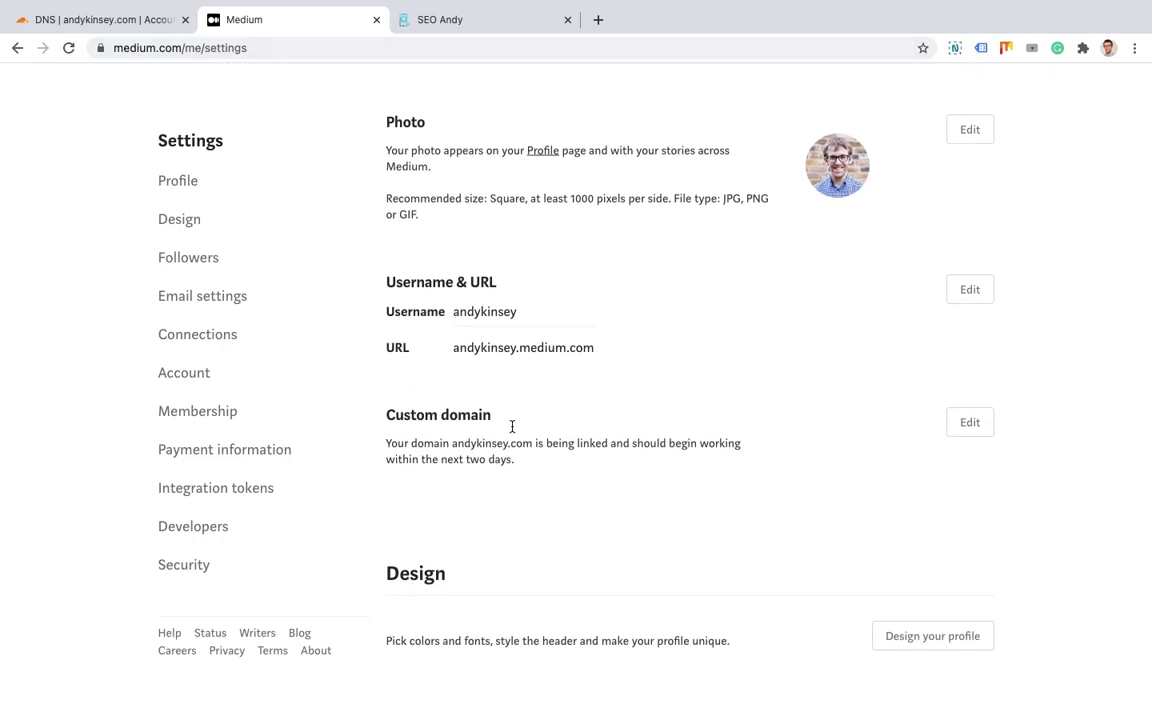
Step: Browse the SEO Andy articles on seoandy.com and open 'Redirects Are Plop!'
{"action": "mouse_move", "coordinate": [499, 28]}
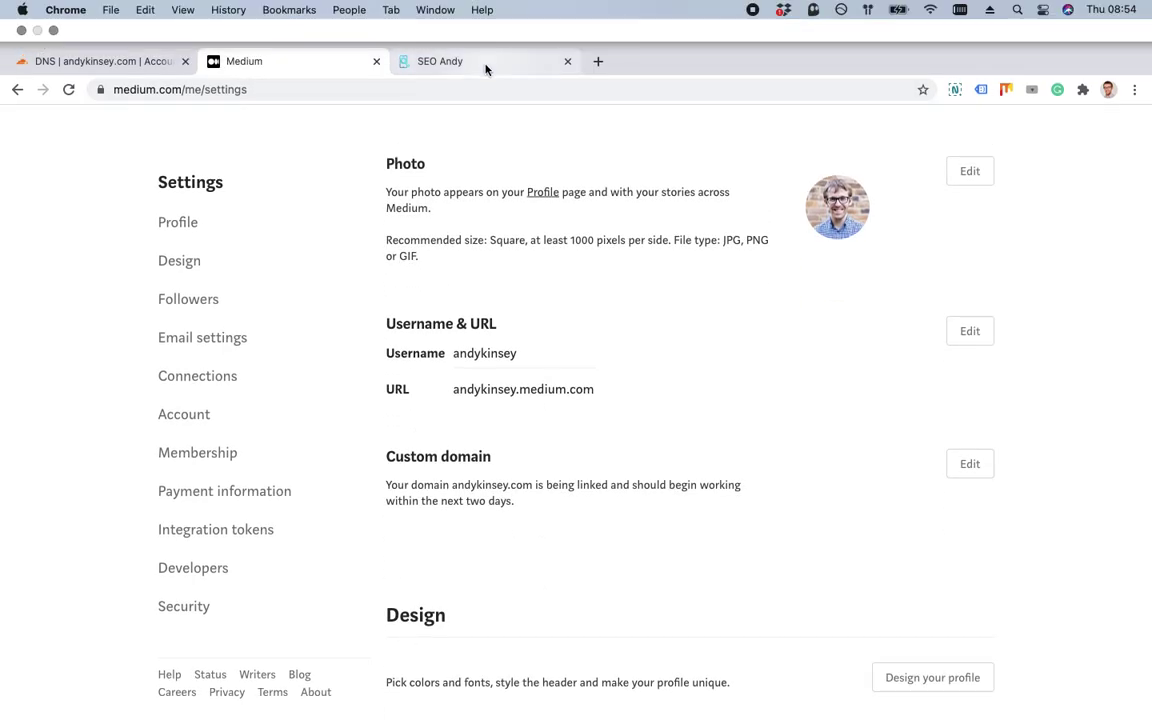
{"action": "left_click", "coordinate": [485, 68]}
{"action": "scroll", "coordinate": [474, 545], "scroll_direction": "down", "scroll_amount": 10}
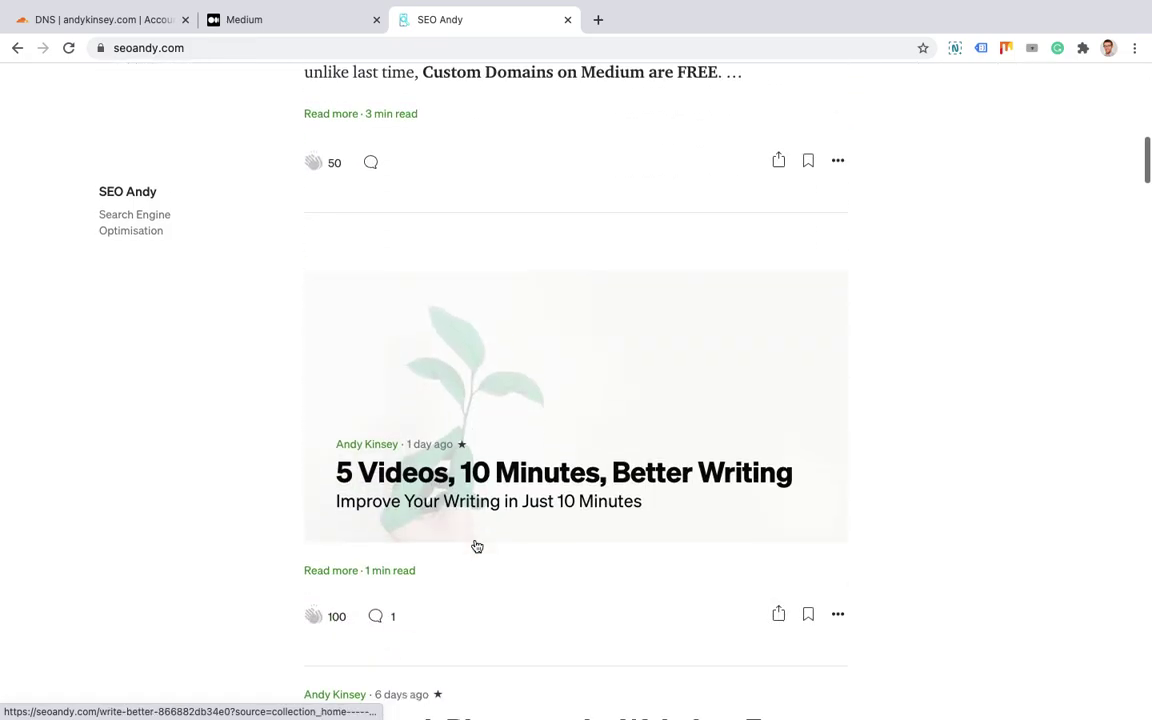
{"action": "scroll", "coordinate": [410, 380], "scroll_direction": "down", "scroll_amount": 5}
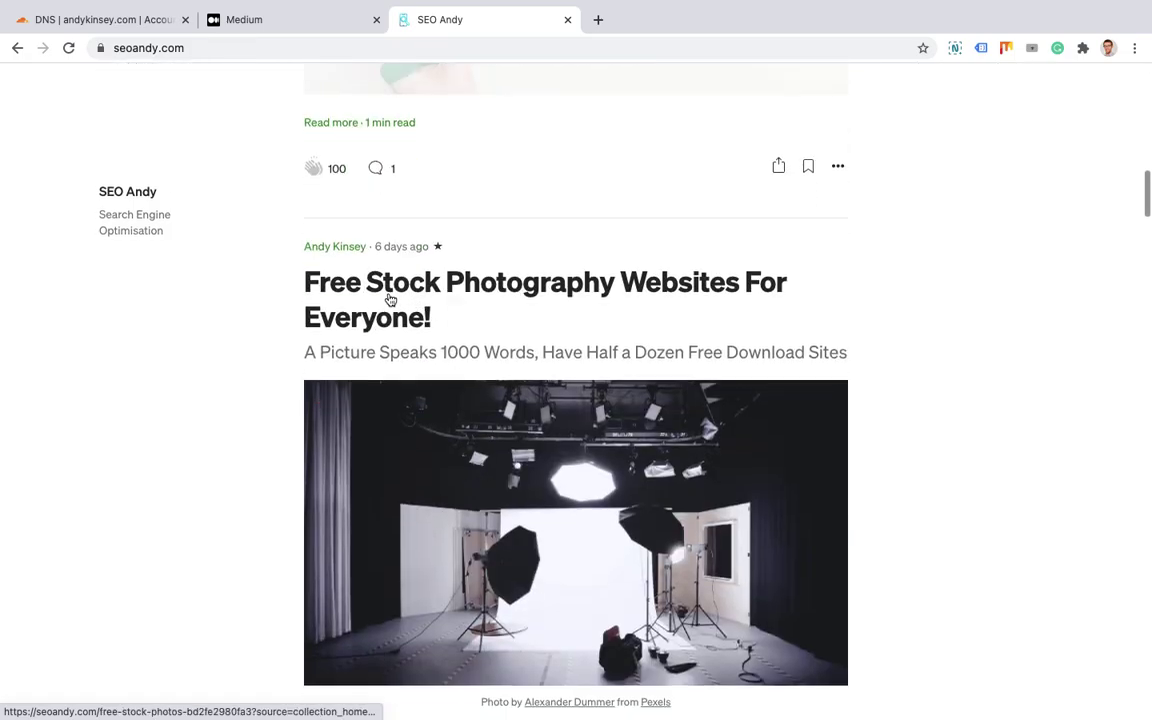
{"action": "scroll", "coordinate": [392, 310], "scroll_direction": "down", "scroll_amount": 12}
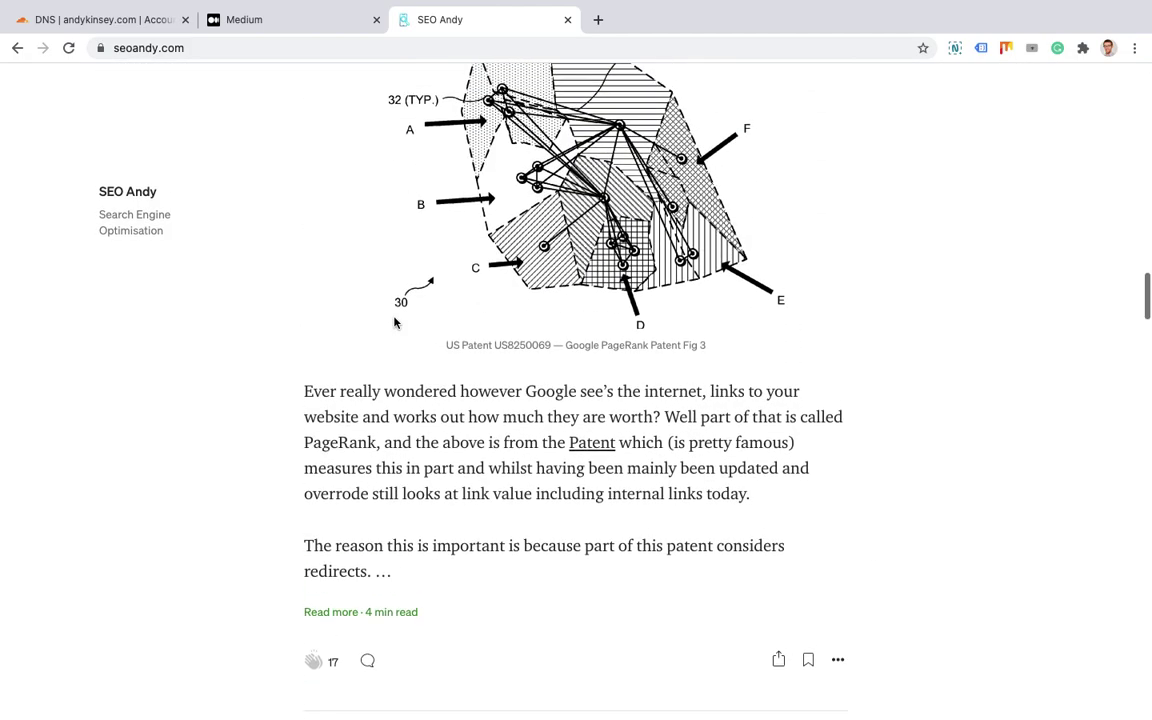
{"action": "scroll", "coordinate": [478, 140], "scroll_direction": "up", "scroll_amount": 2}
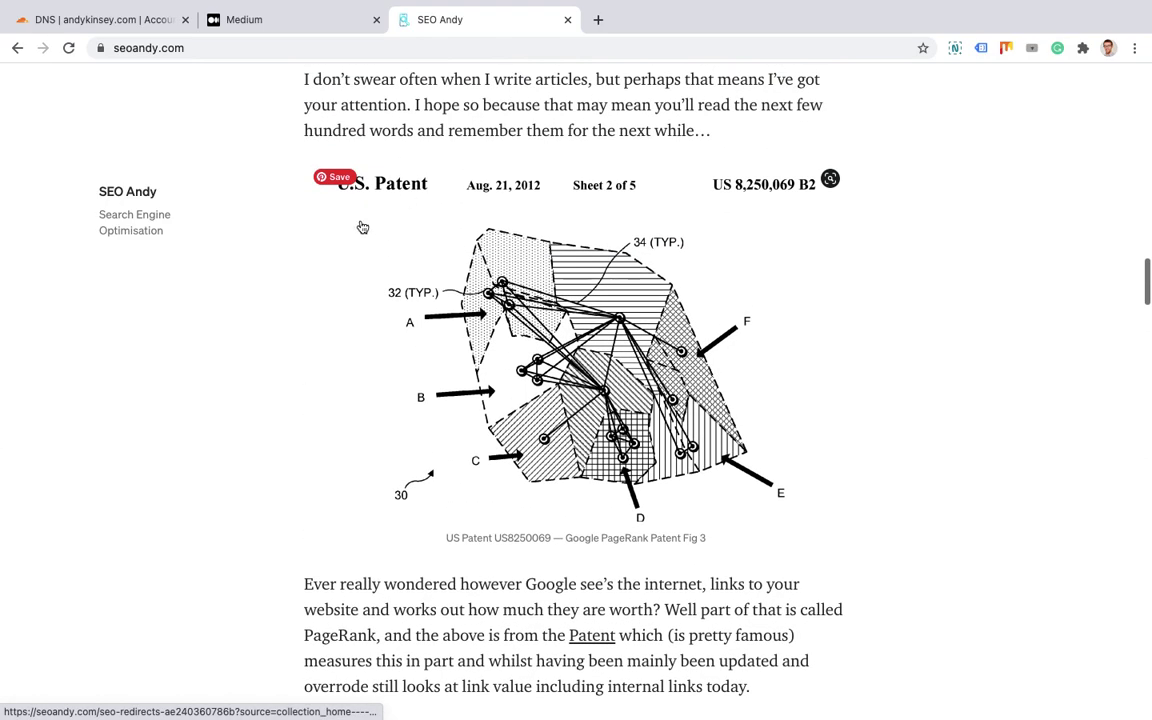
{"action": "scroll", "coordinate": [363, 227], "scroll_direction": "up", "scroll_amount": 3}
{"action": "left_click", "coordinate": [368, 254]}
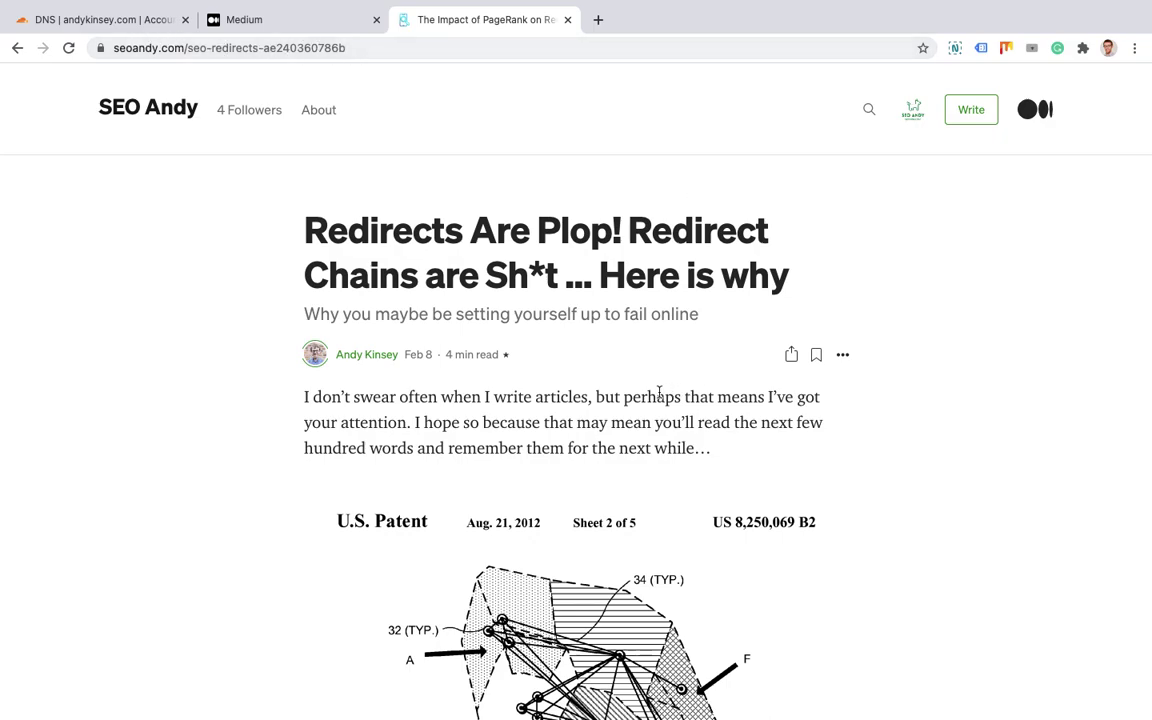
Step: Read through the 'Redirects Are Plop!' article on seoandy.com and scroll back up
{"action": "scroll", "coordinate": [659, 392], "scroll_direction": "down", "scroll_amount": 5}
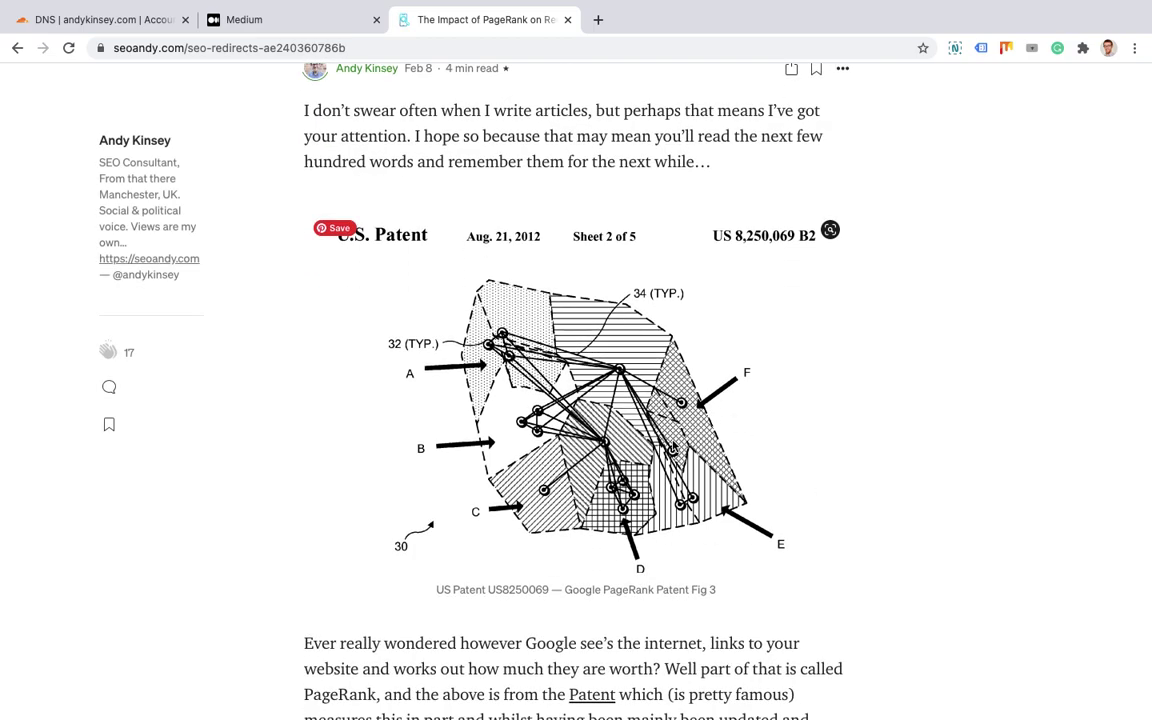
{"action": "scroll", "coordinate": [673, 446], "scroll_direction": "down", "scroll_amount": 10}
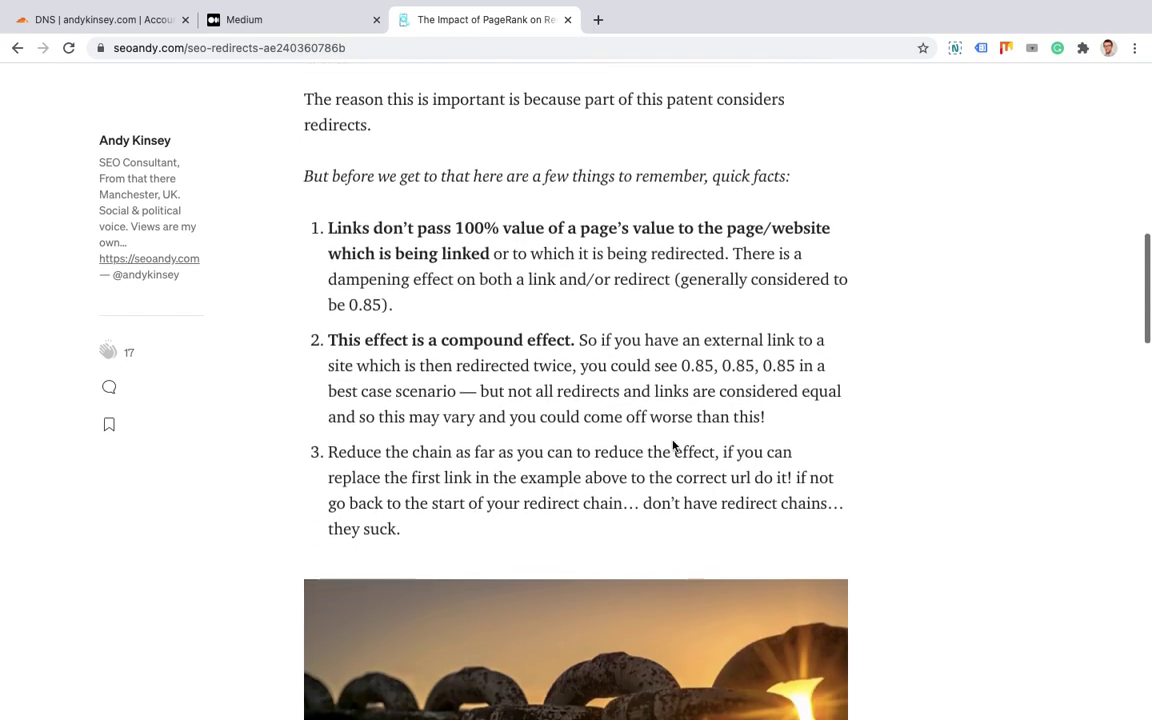
{"action": "scroll", "coordinate": [673, 446], "scroll_direction": "down", "scroll_amount": 6}
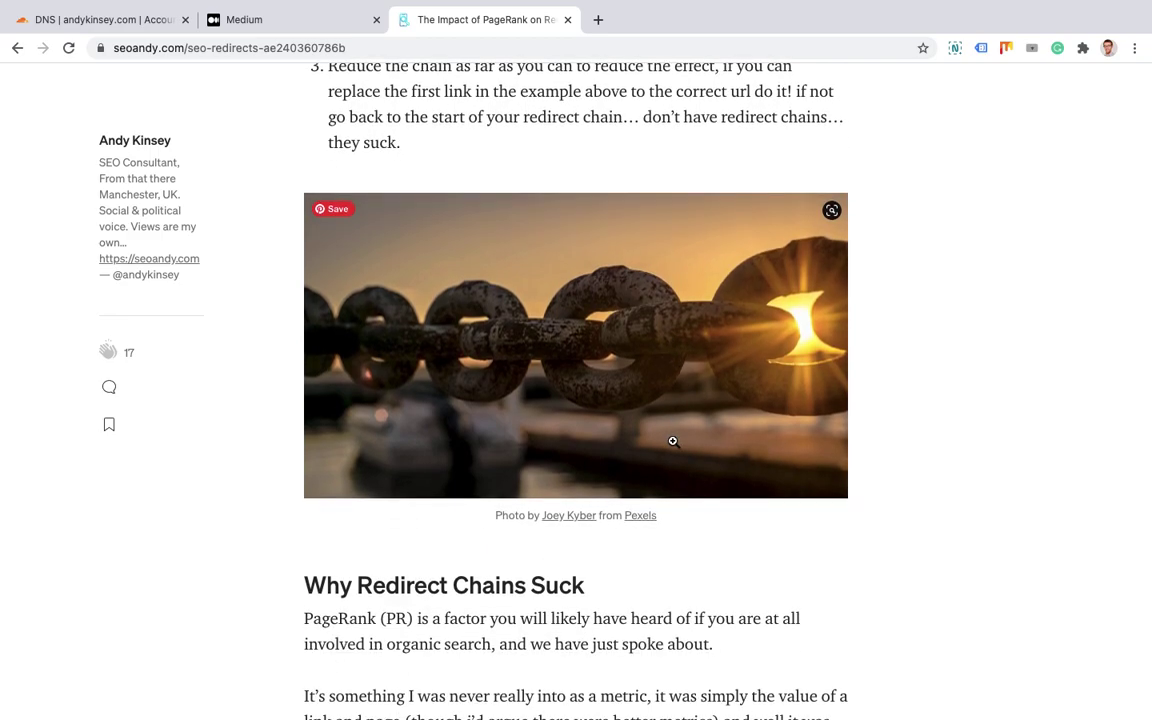
{"action": "scroll", "coordinate": [673, 441], "scroll_direction": "down", "scroll_amount": 17}
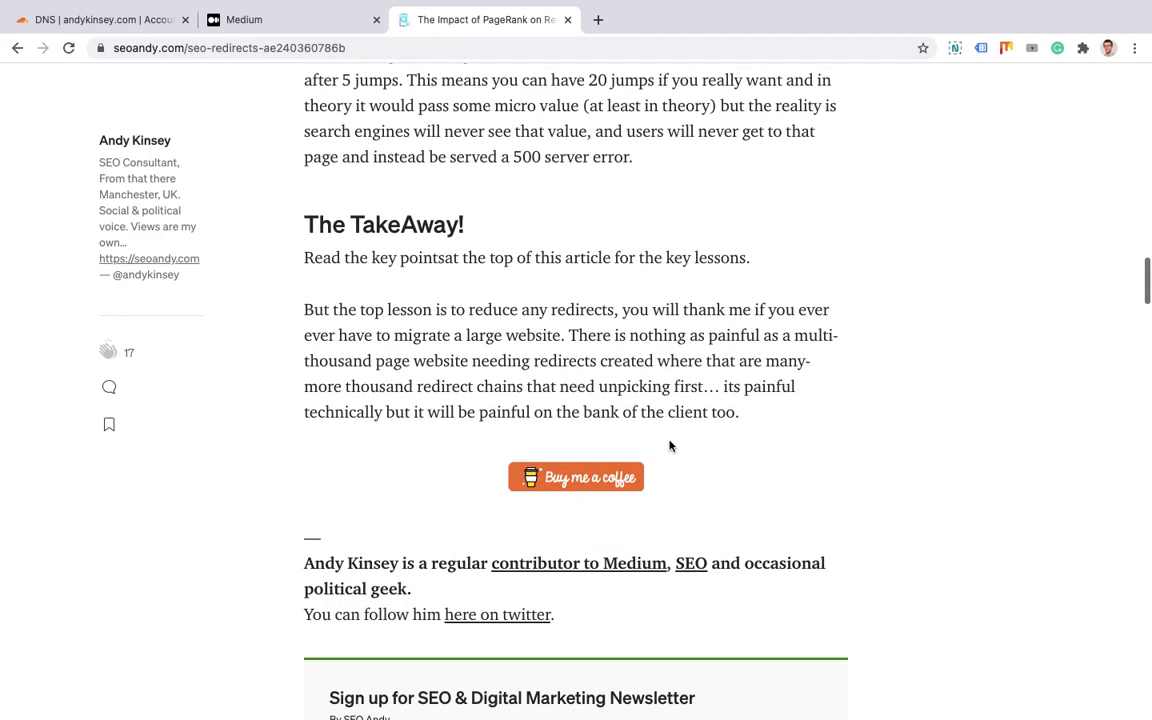
{"action": "scroll", "coordinate": [670, 446], "scroll_direction": "down", "scroll_amount": 8}
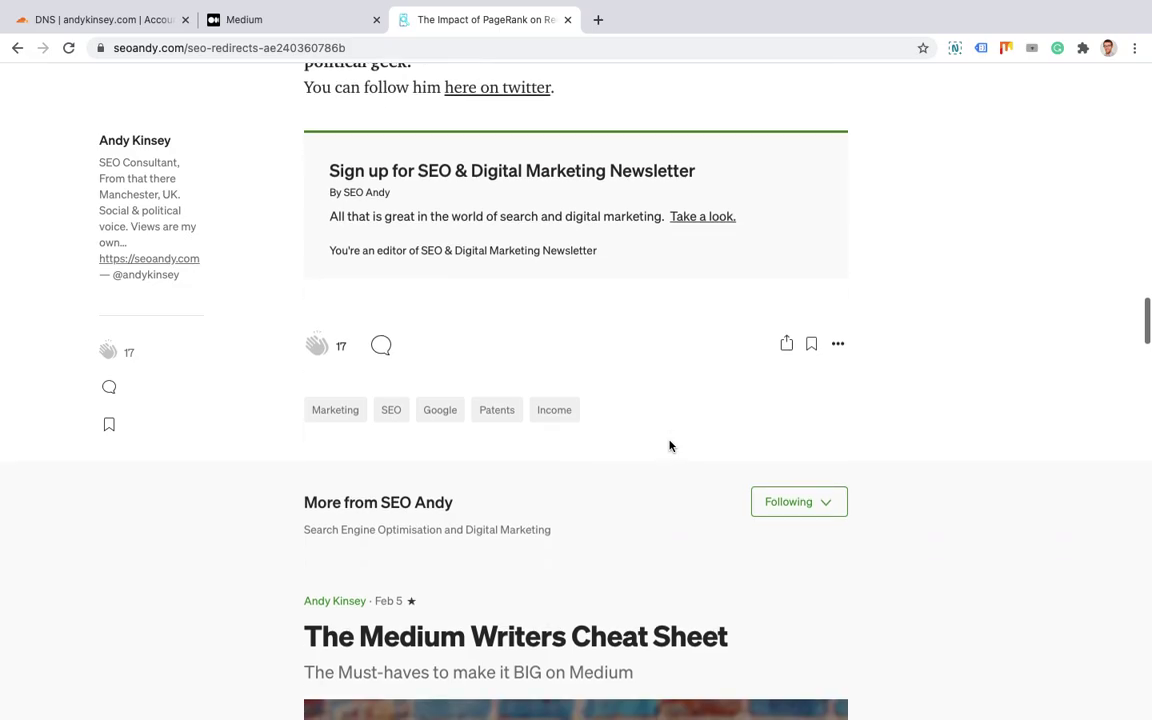
{"action": "scroll", "coordinate": [670, 446], "scroll_direction": "up", "scroll_amount": 20}
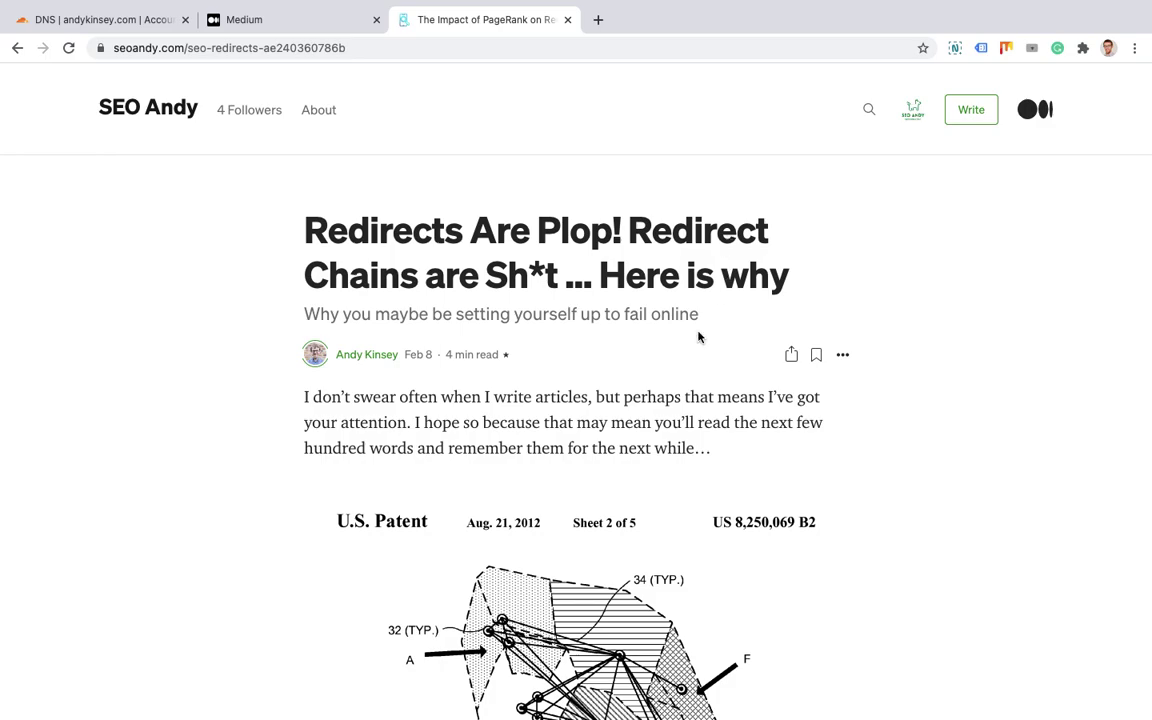
Step: Return to the seoandy.com home page and open the 'Custom Domains Are Back!' post
{"action": "left_click", "coordinate": [17, 48]}
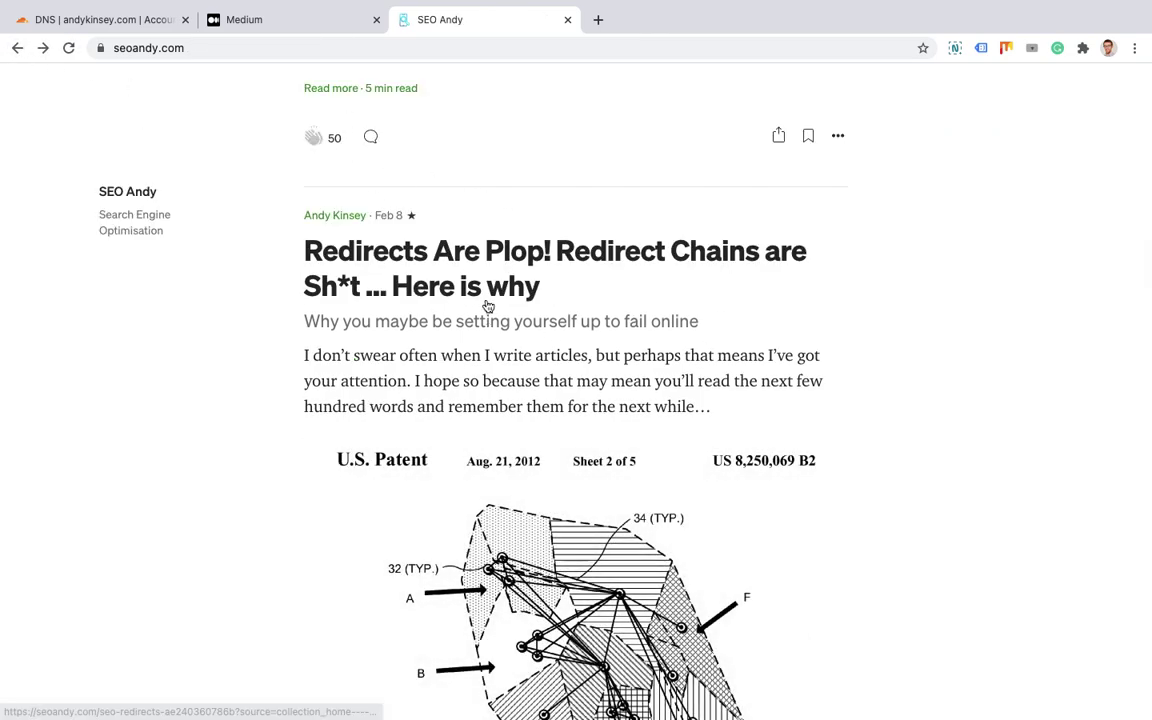
{"action": "scroll", "coordinate": [488, 305], "scroll_direction": "up", "scroll_amount": 20}
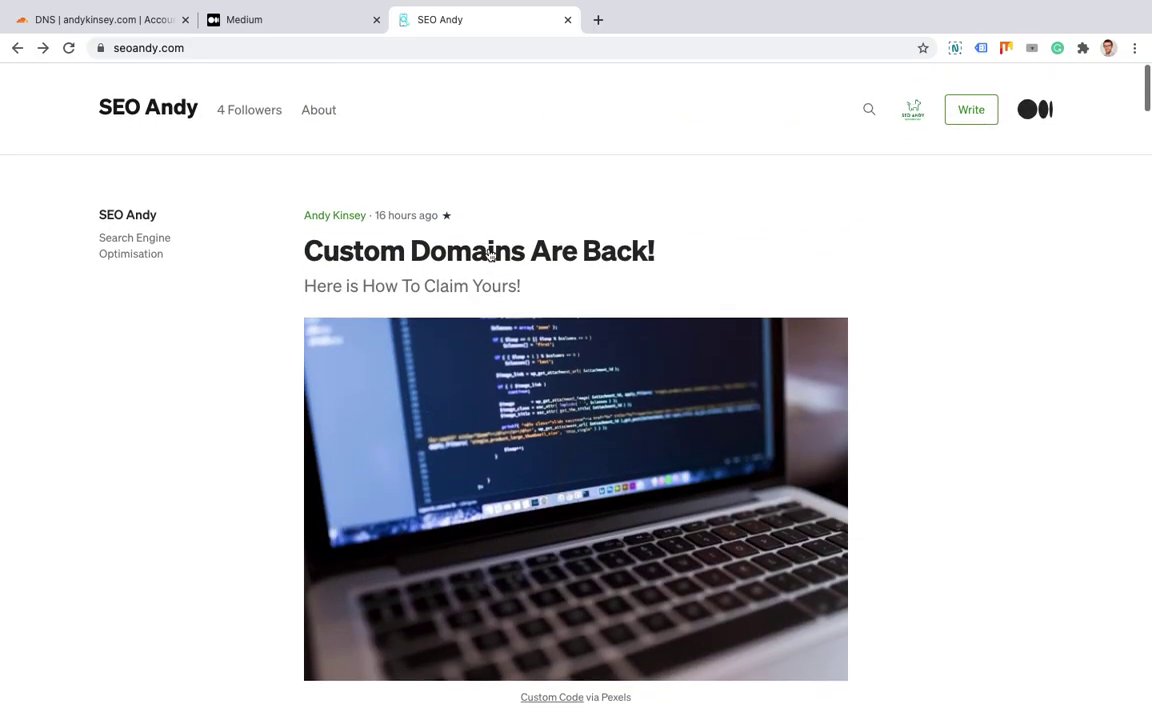
{"action": "left_click", "coordinate": [490, 255]}
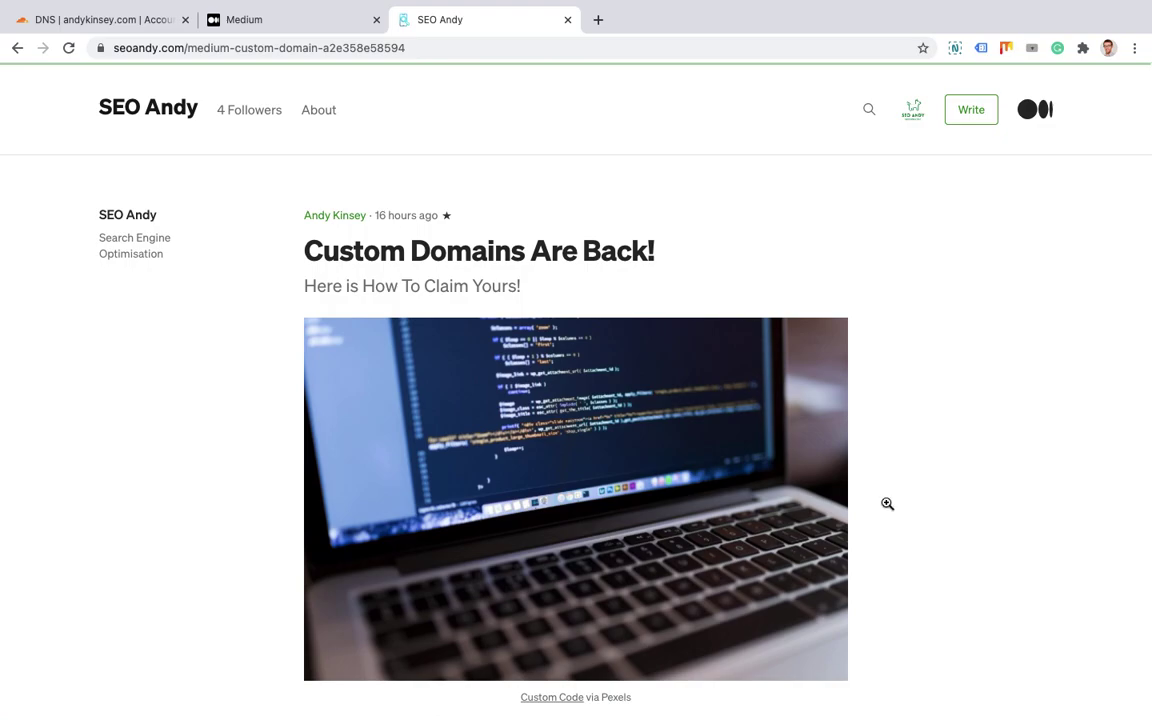
Step: Read down through the article's setup steps to the 'Warning Before You Use A Custom Domain' section
{"action": "scroll", "coordinate": [886, 505], "scroll_direction": "down", "scroll_amount": 10}
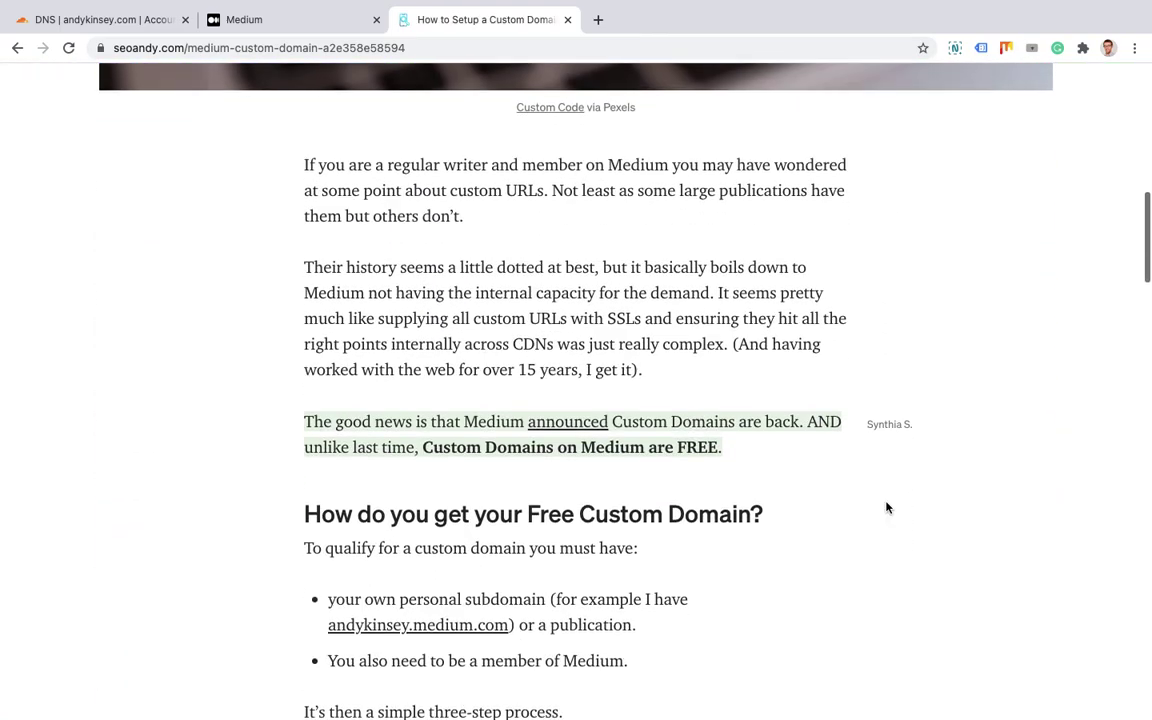
{"action": "scroll", "coordinate": [886, 508], "scroll_direction": "down", "scroll_amount": 3}
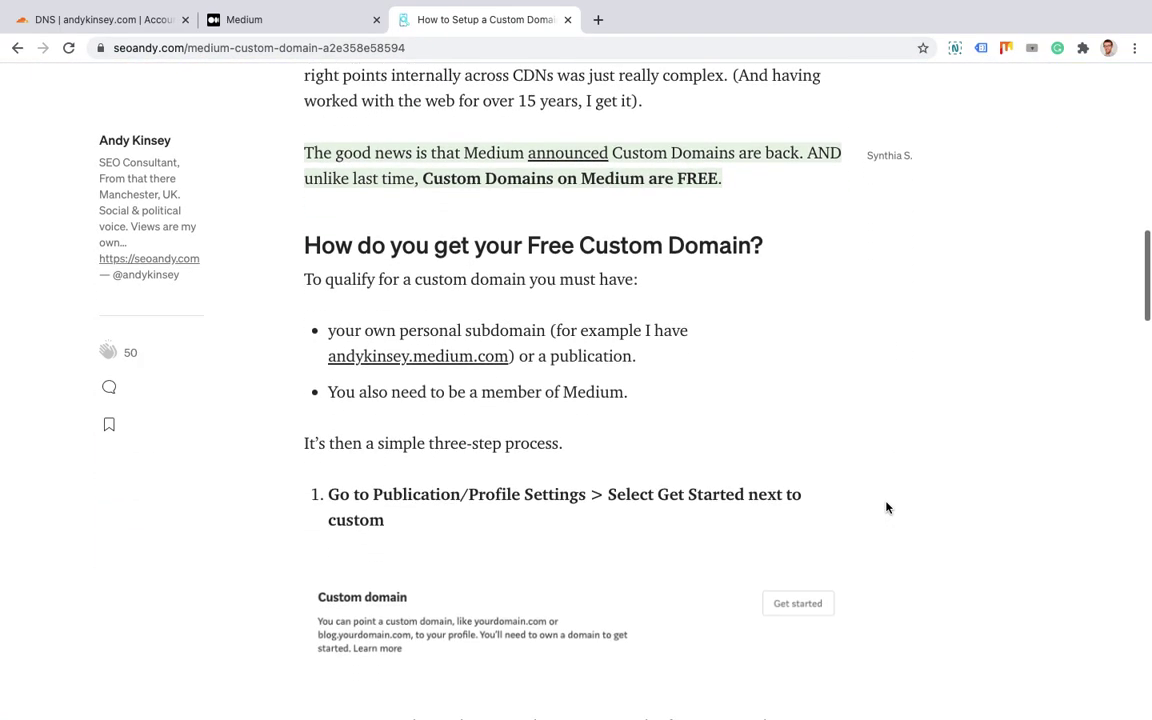
{"action": "scroll", "coordinate": [886, 508], "scroll_direction": "down", "scroll_amount": 4}
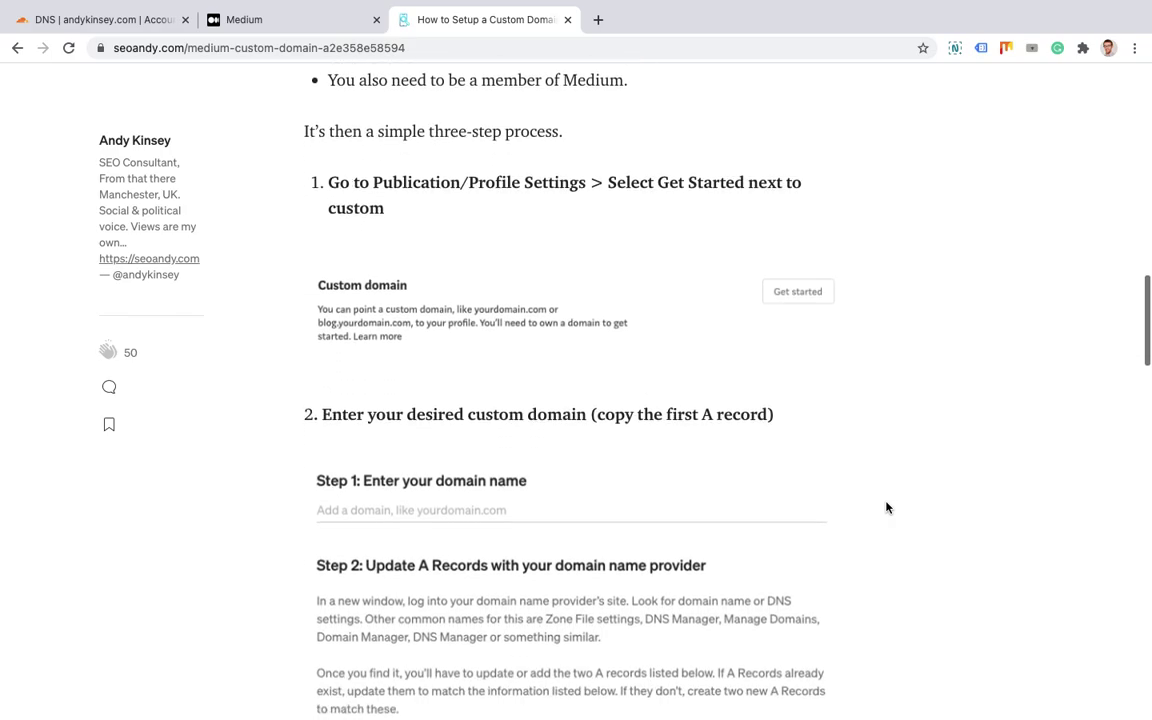
{"action": "scroll", "coordinate": [886, 508], "scroll_direction": "down", "scroll_amount": 8}
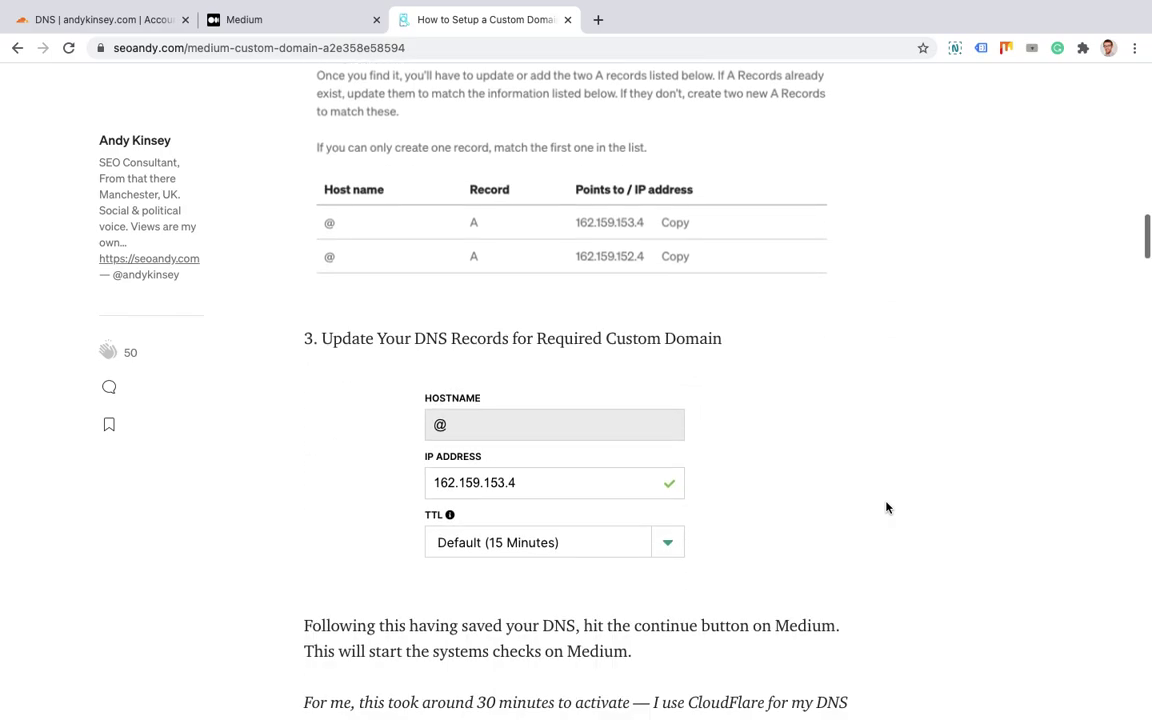
{"action": "scroll", "coordinate": [886, 508], "scroll_direction": "down", "scroll_amount": 7}
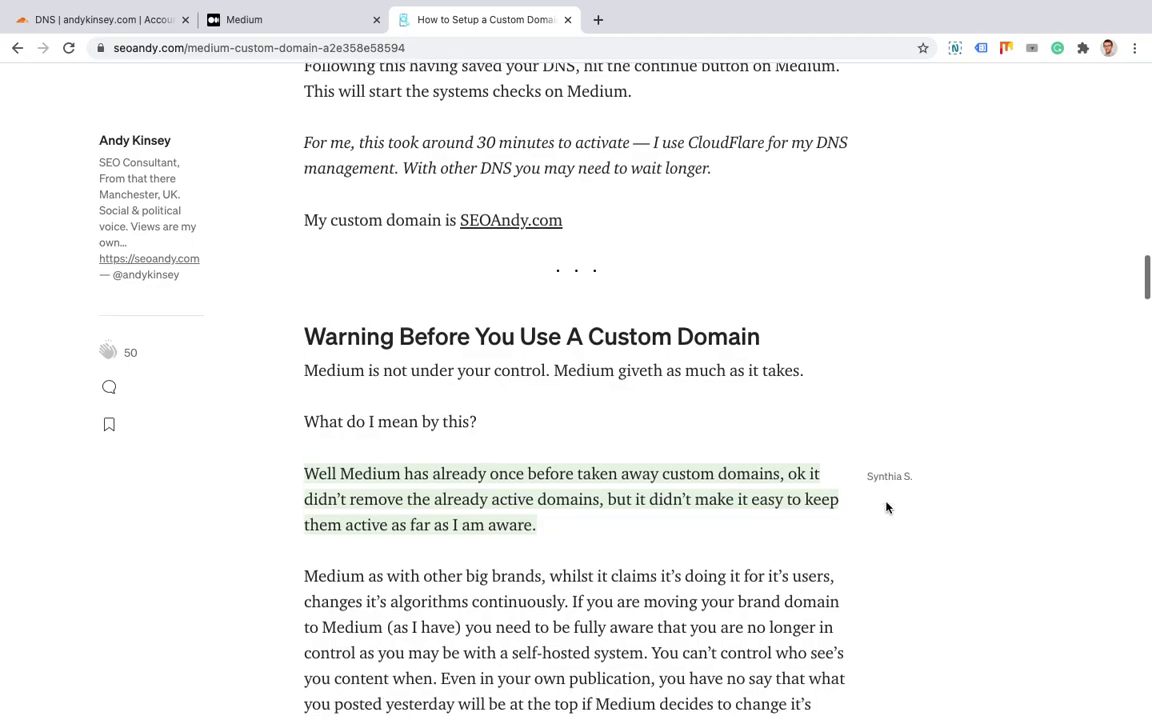
{"action": "scroll", "coordinate": [886, 508], "scroll_direction": "down", "scroll_amount": 4}
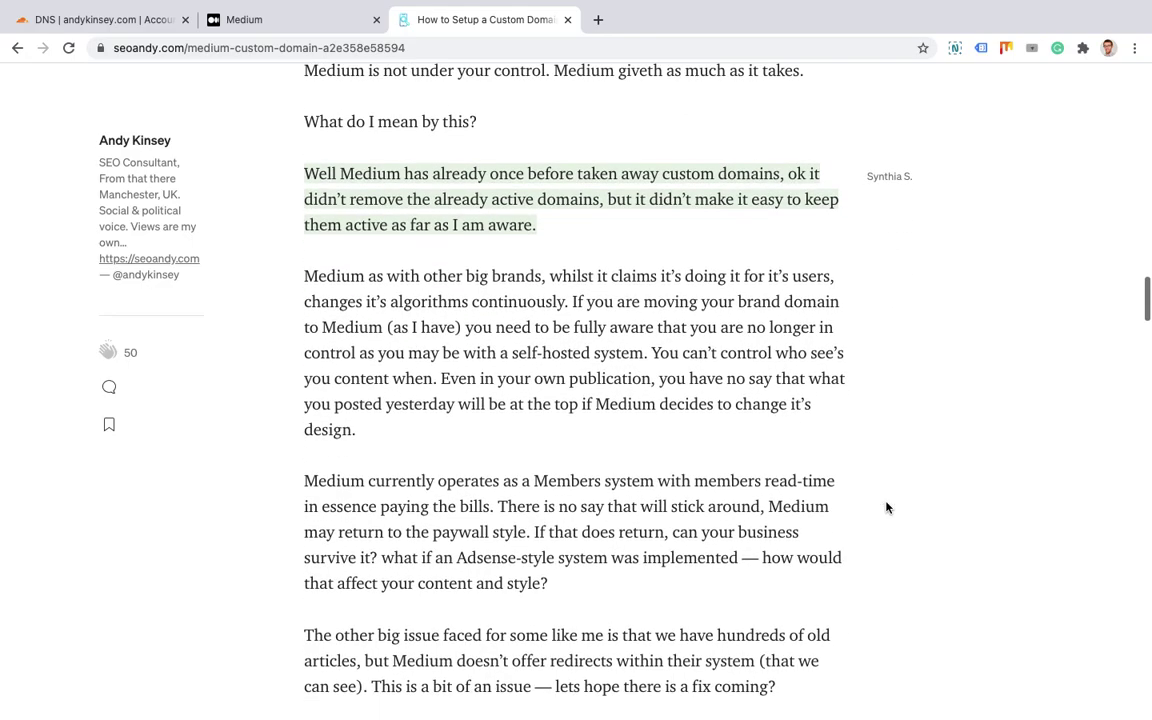
{"action": "scroll", "coordinate": [886, 508], "scroll_direction": "down", "scroll_amount": 1}
{"action": "scroll", "coordinate": [886, 508], "scroll_direction": "up", "scroll_amount": 2}
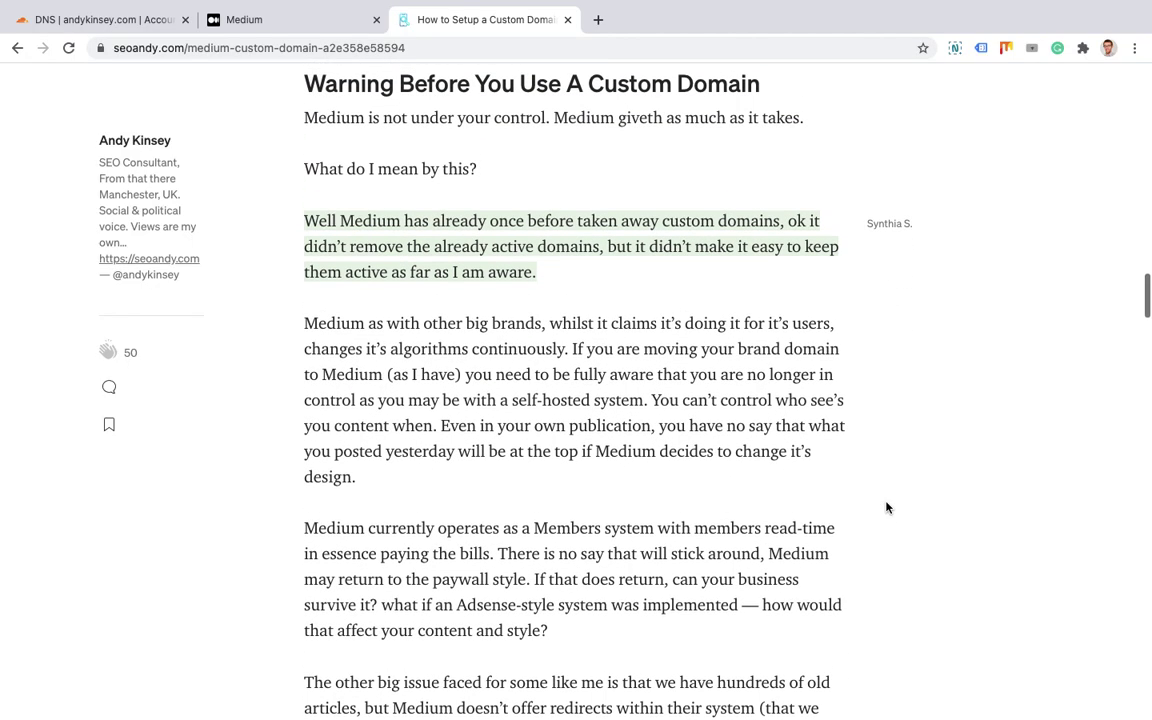
{"action": "scroll", "coordinate": [886, 508], "scroll_direction": "down", "scroll_amount": 1}
{"action": "scroll", "coordinate": [886, 508], "scroll_direction": "down", "scroll_amount": 1}
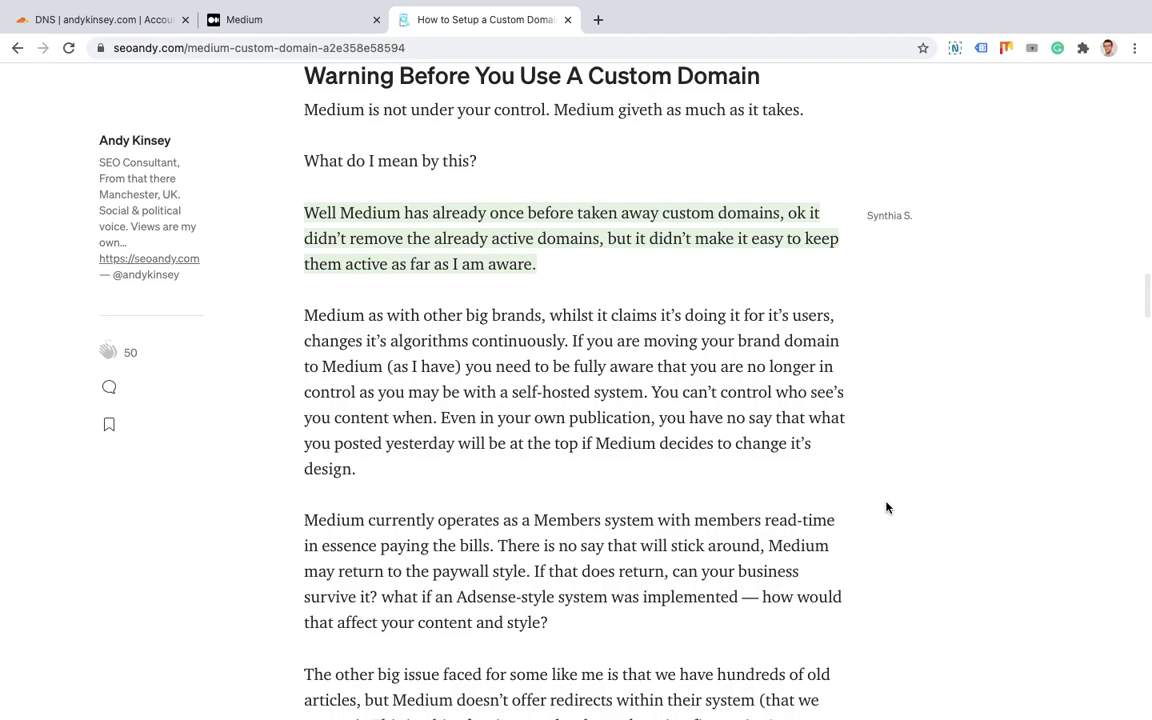
{"action": "scroll", "coordinate": [886, 508], "scroll_direction": "down", "scroll_amount": 1}
{"action": "scroll", "coordinate": [886, 508], "scroll_direction": "down", "scroll_amount": 1}
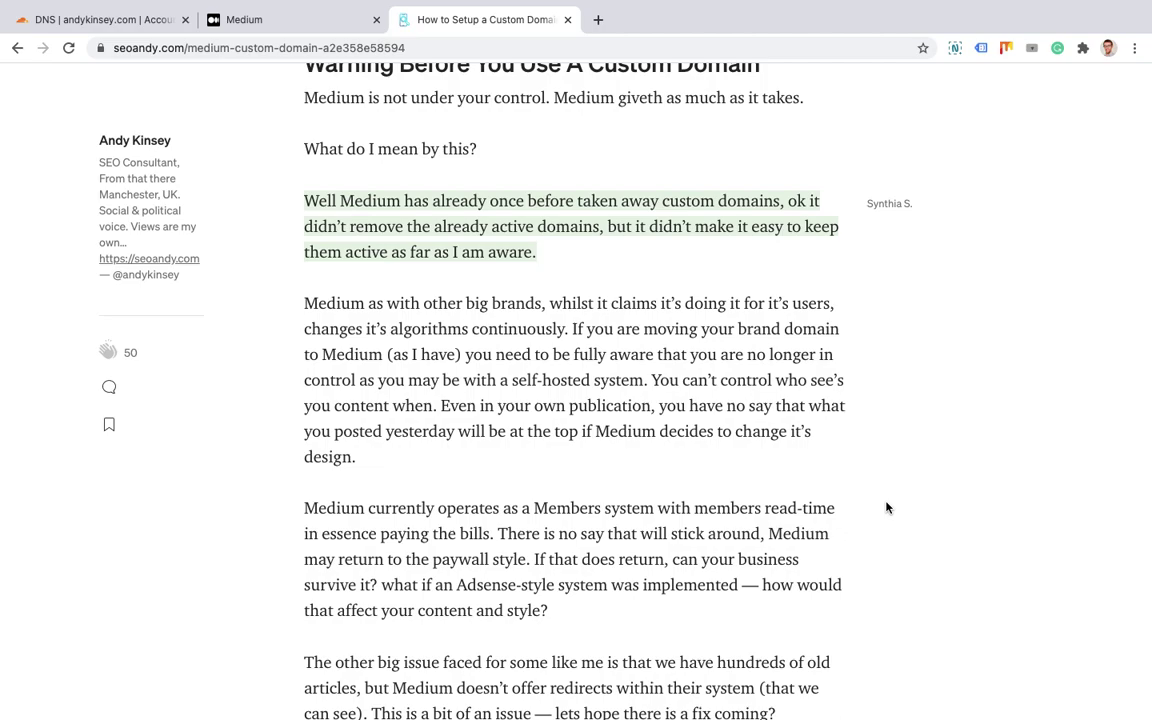
{"action": "scroll", "coordinate": [886, 508], "scroll_direction": "down", "scroll_amount": 3}
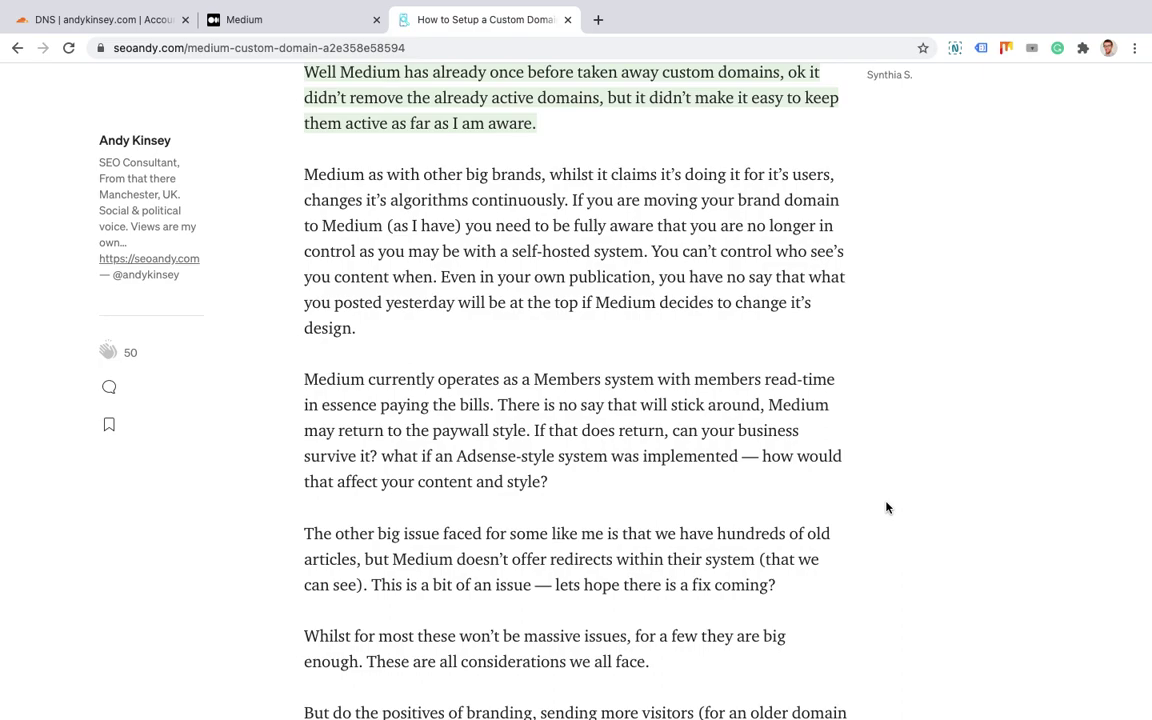
{"action": "scroll", "coordinate": [886, 508], "scroll_direction": "down", "scroll_amount": 2}
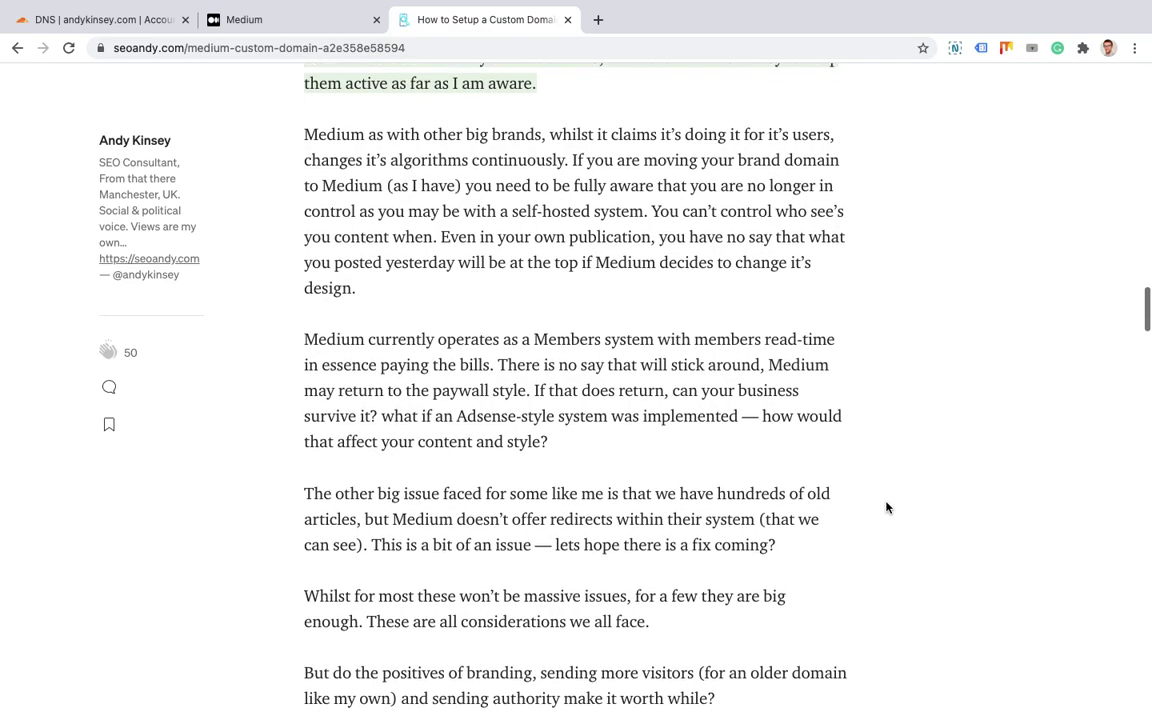
{"action": "scroll", "coordinate": [886, 508], "scroll_direction": "up", "scroll_amount": 1}
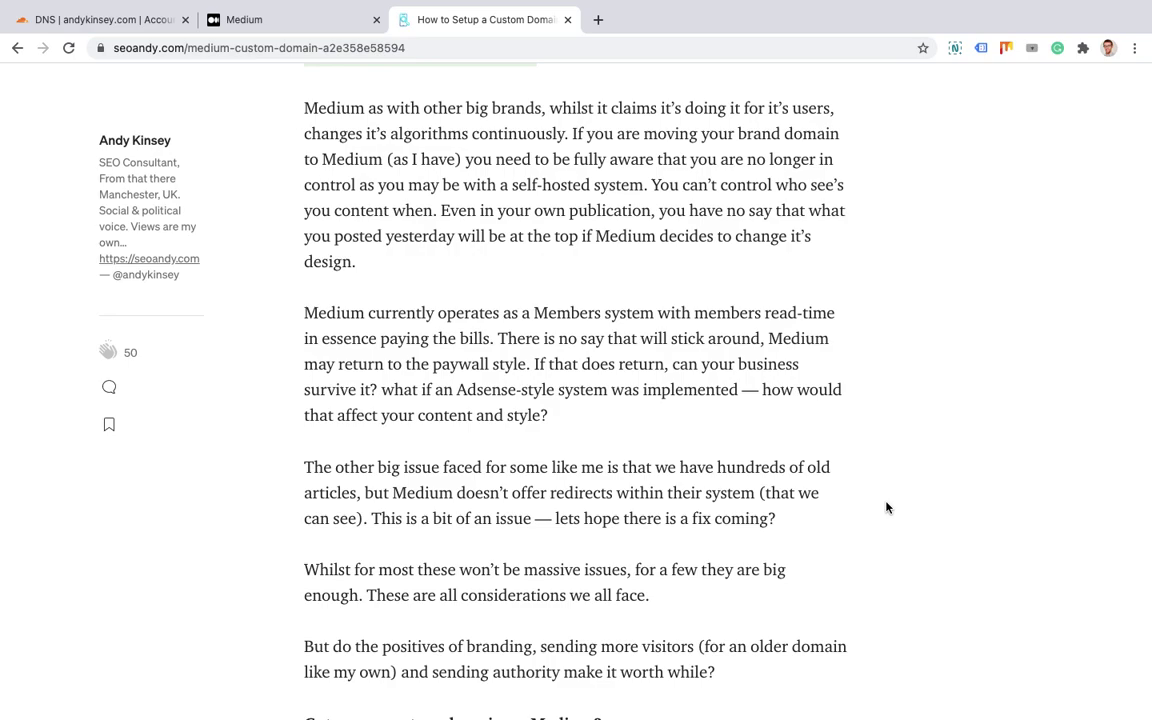
{"action": "scroll", "coordinate": [886, 508], "scroll_direction": "down", "scroll_amount": 3}
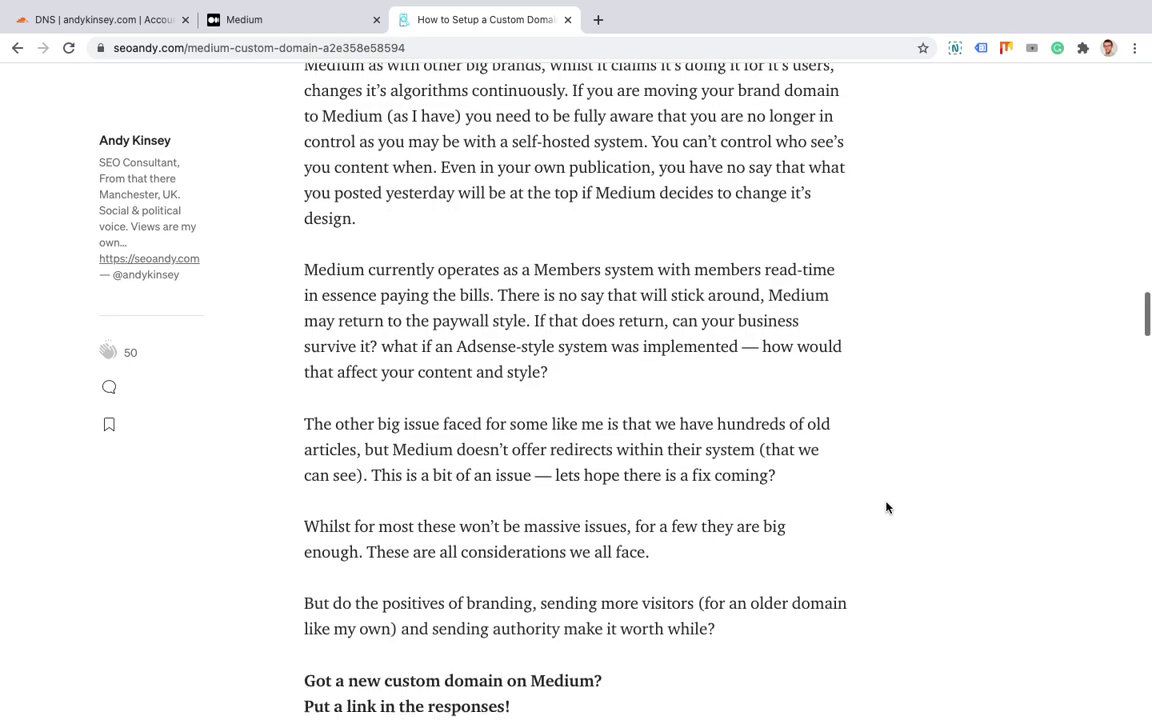
{"action": "scroll", "coordinate": [886, 508], "scroll_direction": "down", "scroll_amount": 1}
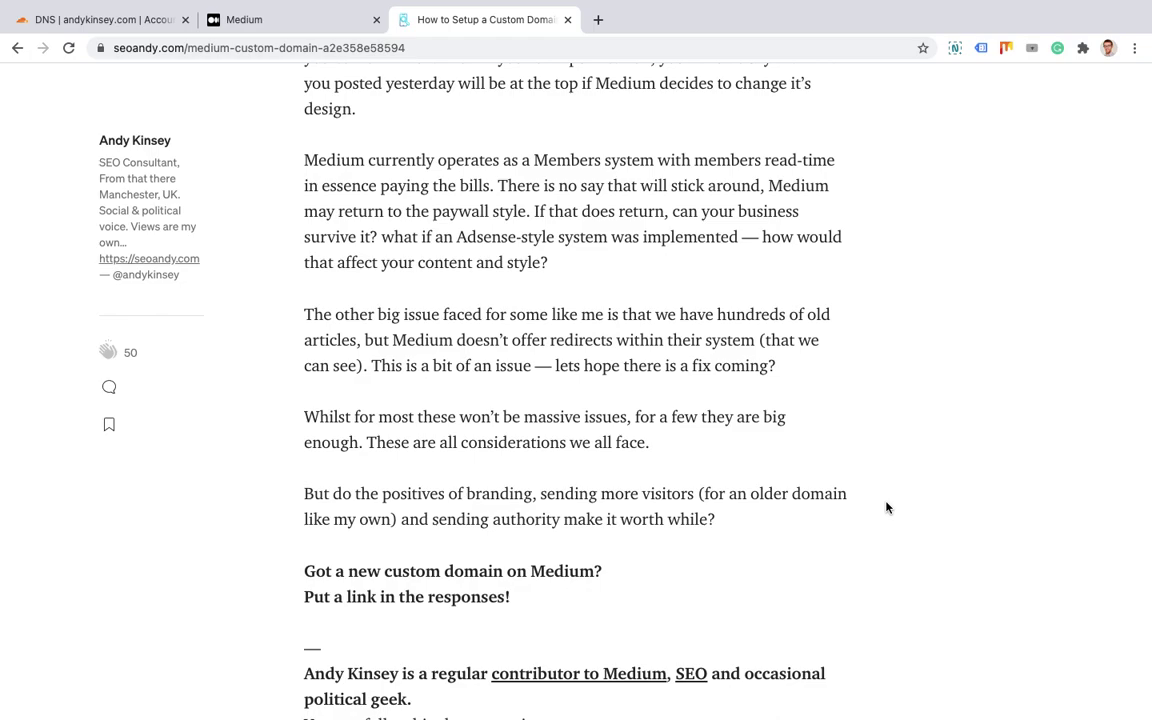
{"action": "scroll", "coordinate": [885, 508], "scroll_direction": "down", "scroll_amount": 1}
{"action": "scroll", "coordinate": [885, 508], "scroll_direction": "down", "scroll_amount": 3}
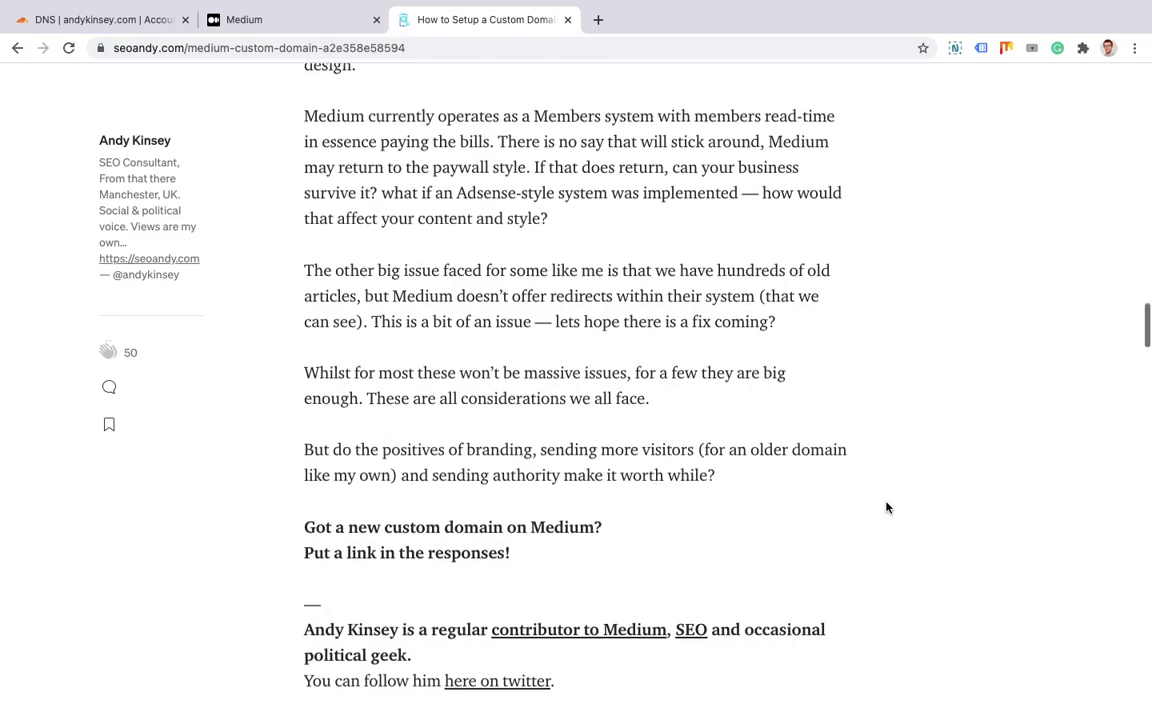
{"action": "scroll", "coordinate": [885, 508], "scroll_direction": "down", "scroll_amount": 1}
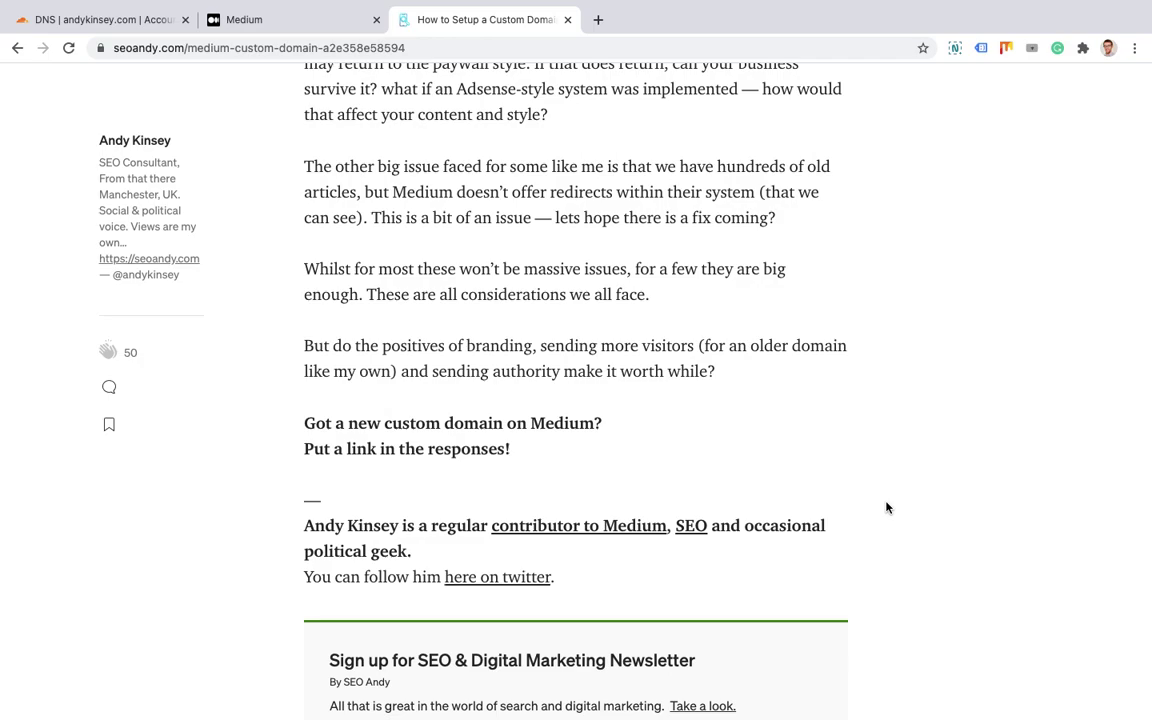
{"action": "scroll", "coordinate": [886, 508], "scroll_direction": "down", "scroll_amount": 3}
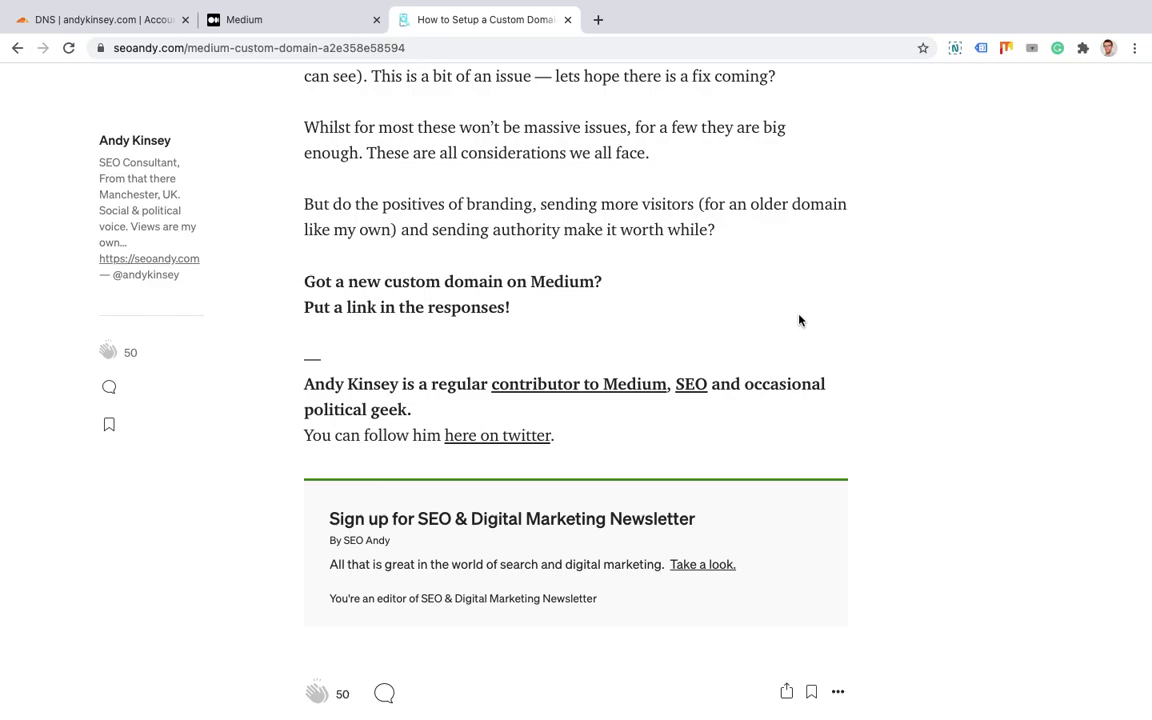
{"action": "scroll", "coordinate": [799, 320], "scroll_direction": "up", "scroll_amount": 20}
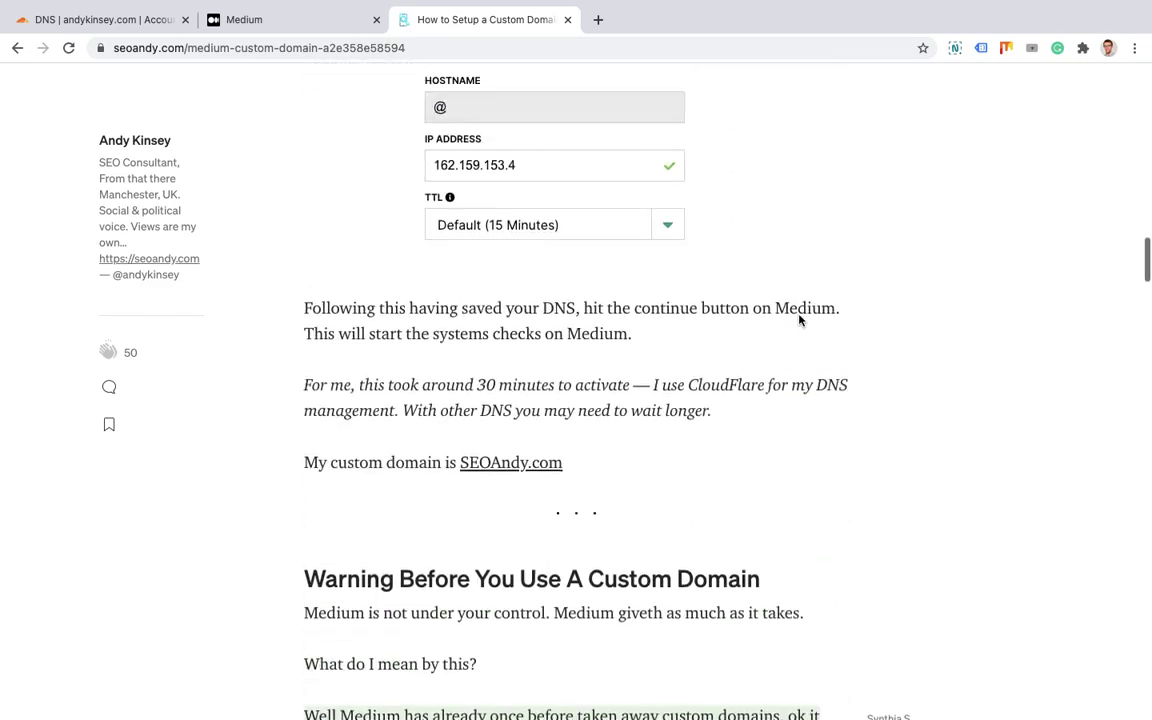
{"action": "scroll", "coordinate": [800, 318], "scroll_direction": "up", "scroll_amount": 15}
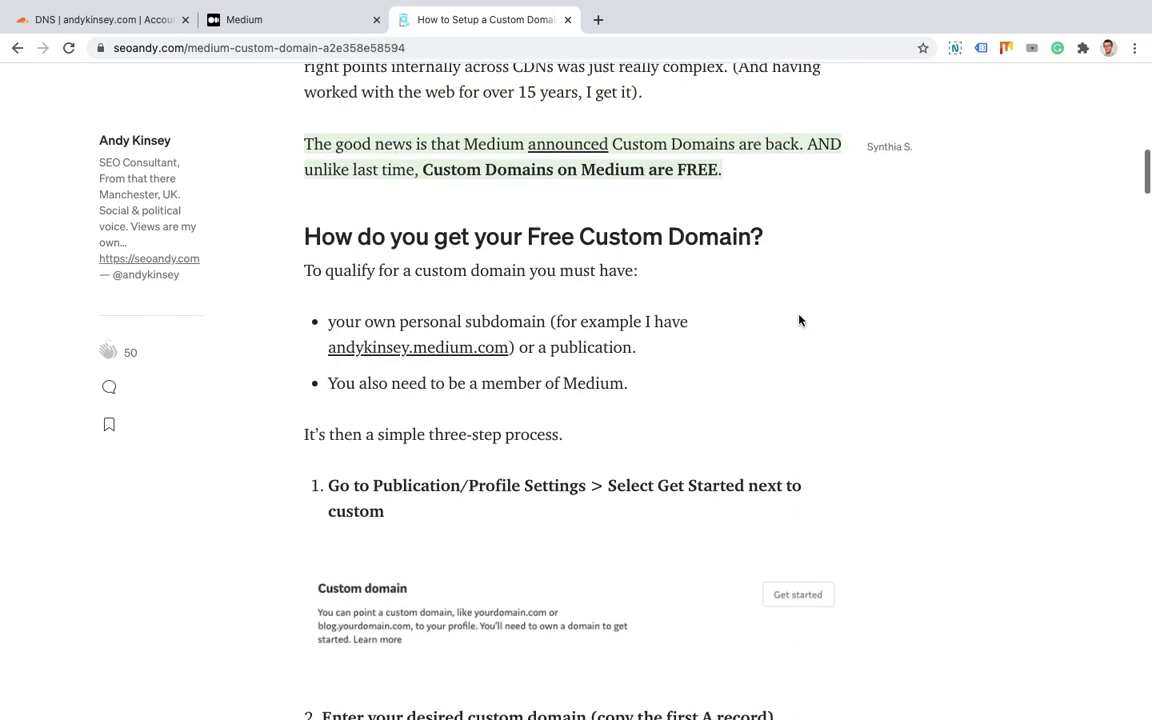
{"action": "scroll", "coordinate": [798, 316], "scroll_direction": "up", "scroll_amount": 5}
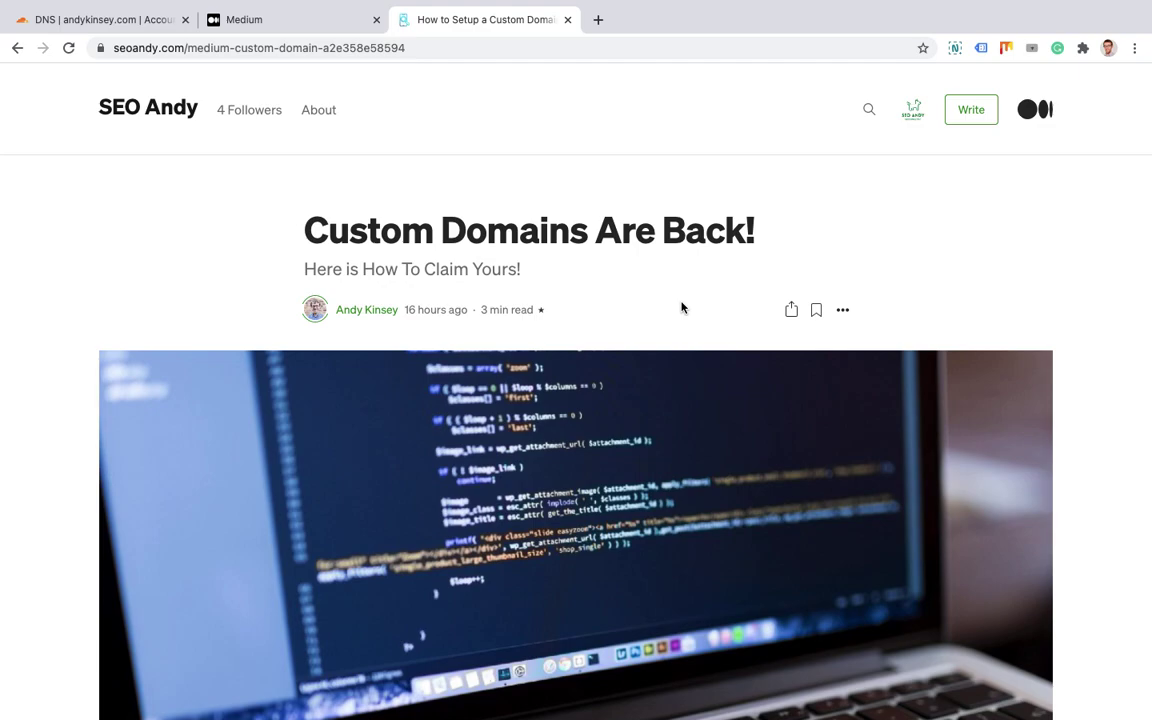
{"action": "scroll", "coordinate": [681, 305], "scroll_direction": "down", "scroll_amount": 5}
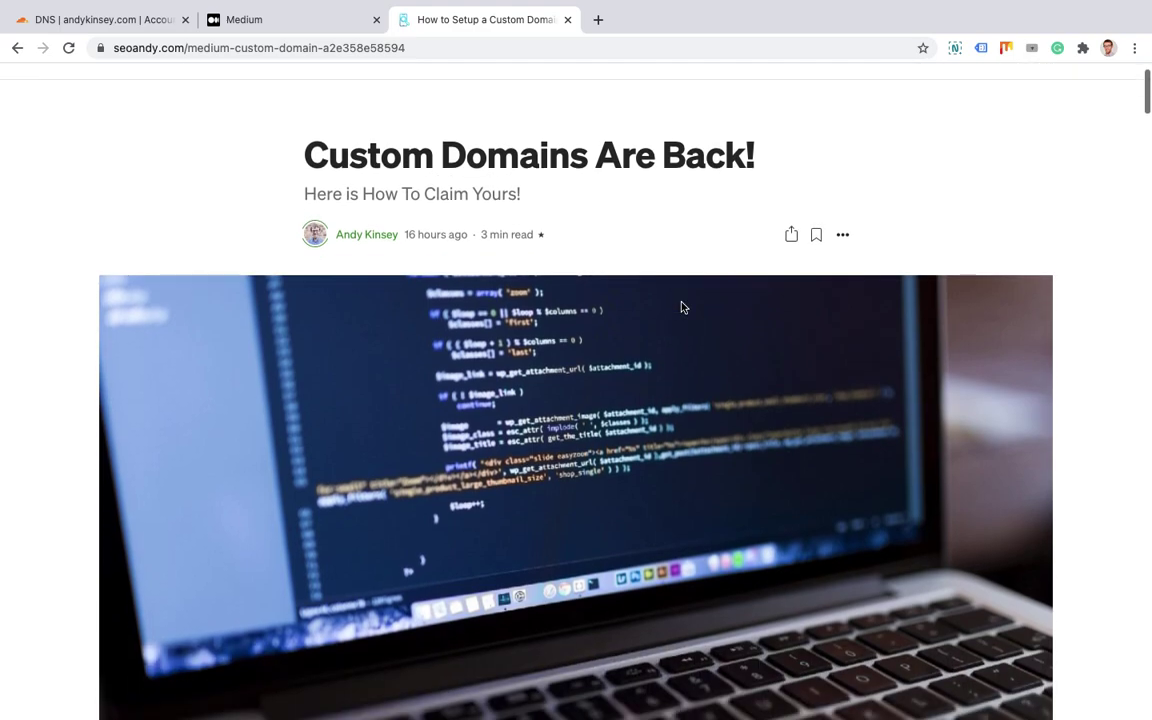
{"action": "scroll", "coordinate": [681, 302], "scroll_direction": "down", "scroll_amount": 5}
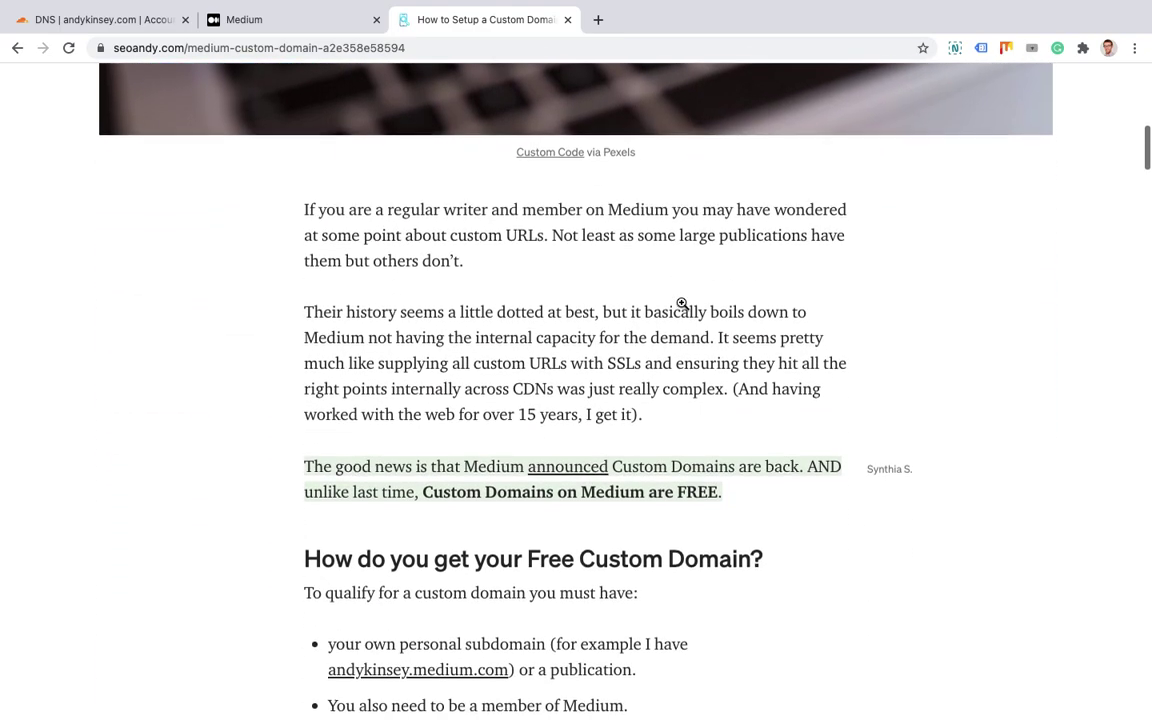
{"action": "scroll", "coordinate": [681, 303], "scroll_direction": "down", "scroll_amount": 3}
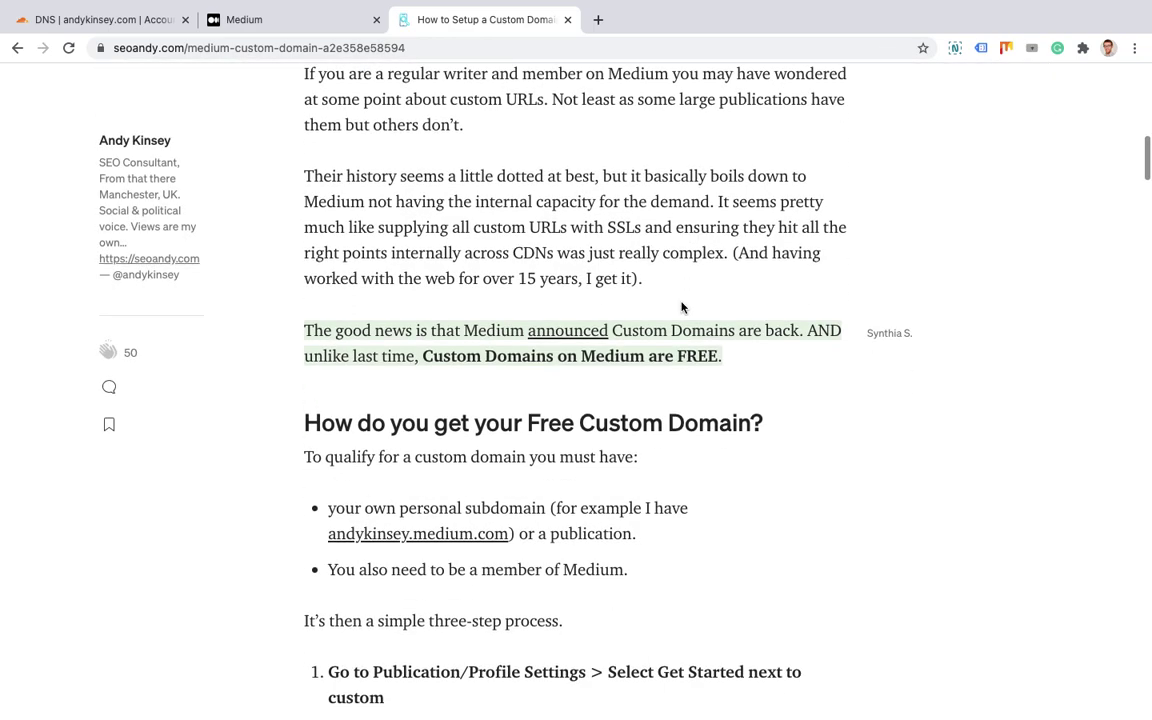